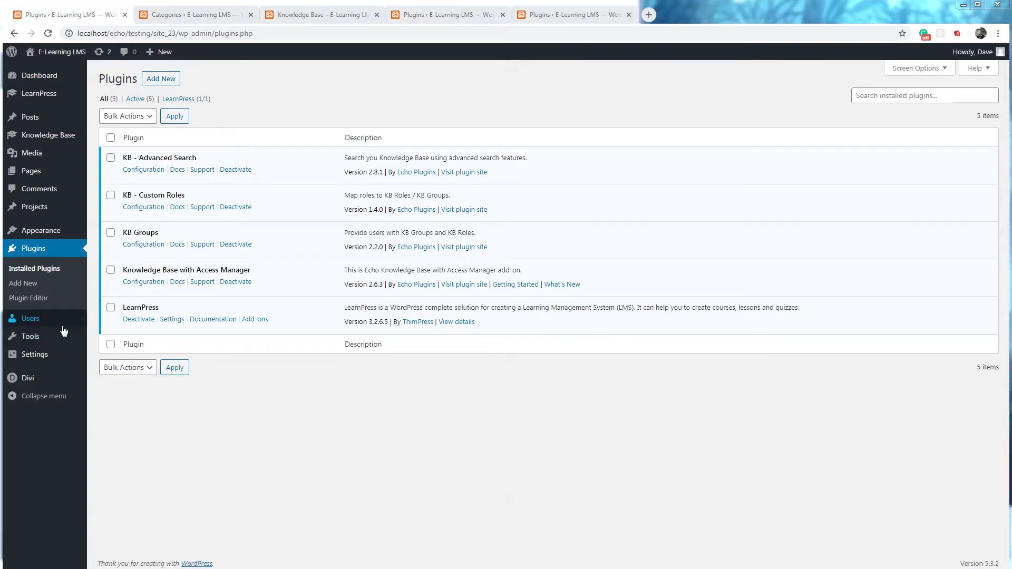
Step: Check the Users list to confirm the instructor user holds the LP Instructor role
click(28, 325)
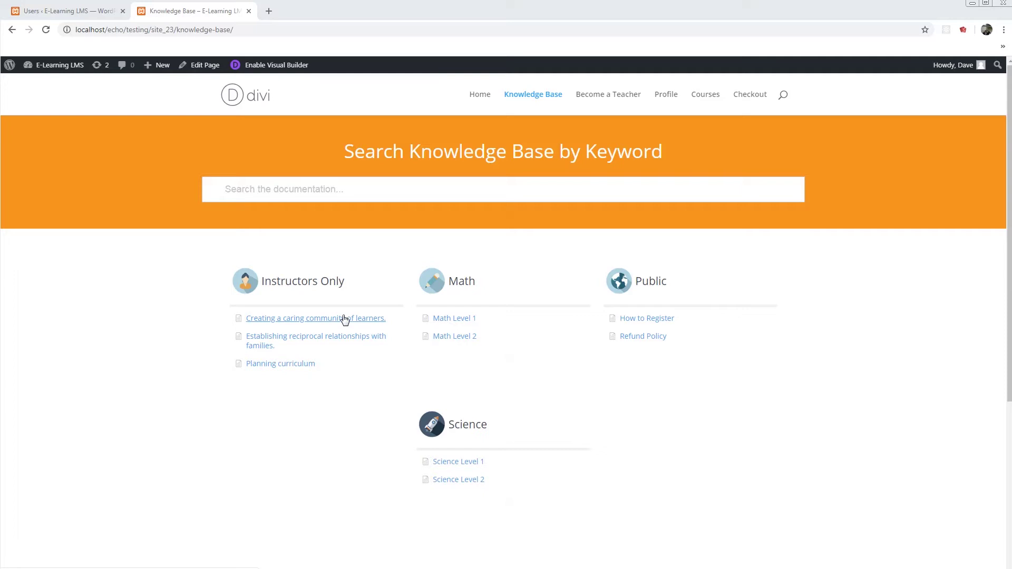
click(74, 12)
drag(823, 228, 867, 229)
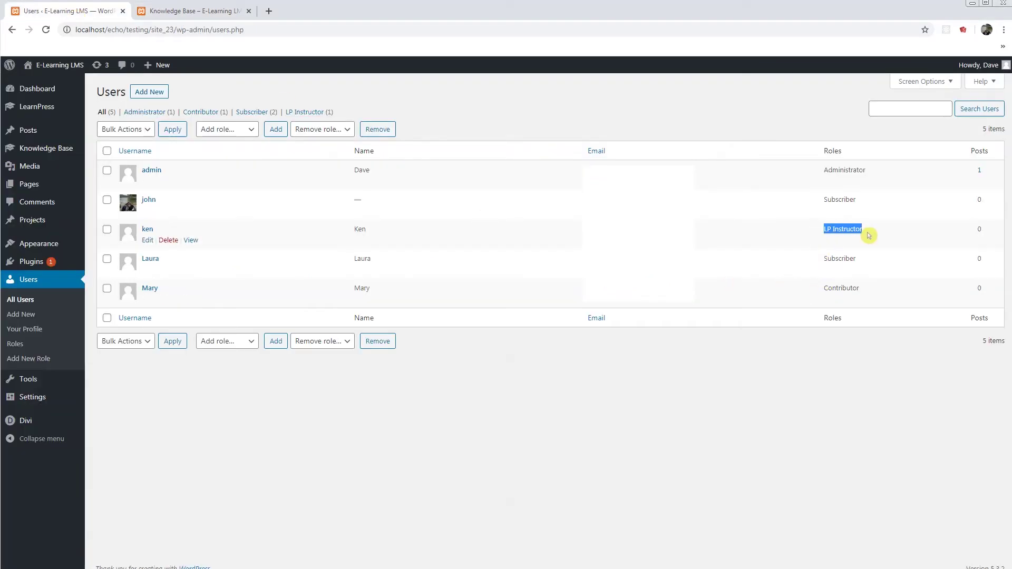
click(193, 12)
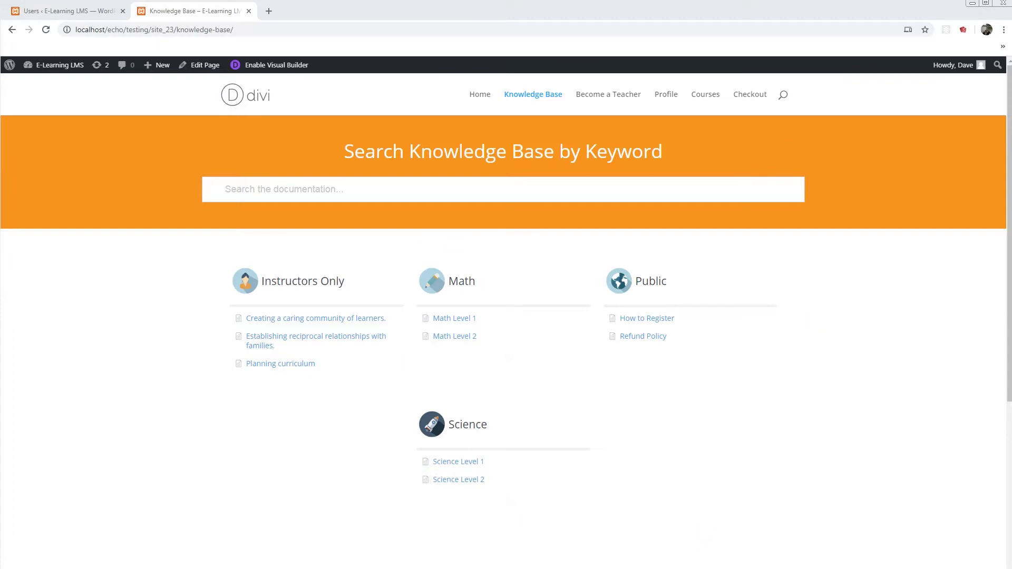
Step: Copy the knowledge base URL and load it in the Incognito window as a logged-out visitor
click(327, 31)
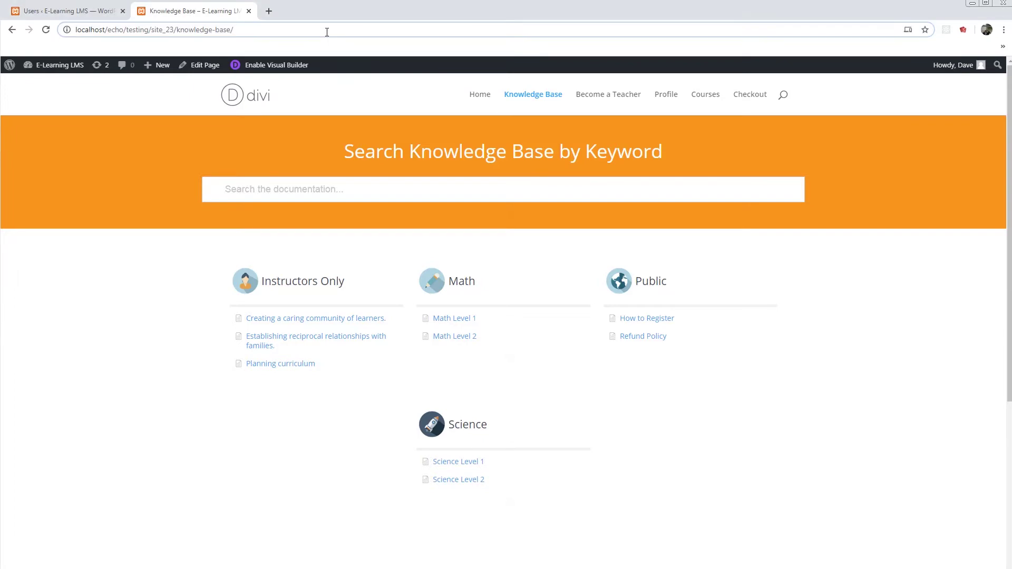
key(ctrl+a)
key(ctrl+c)
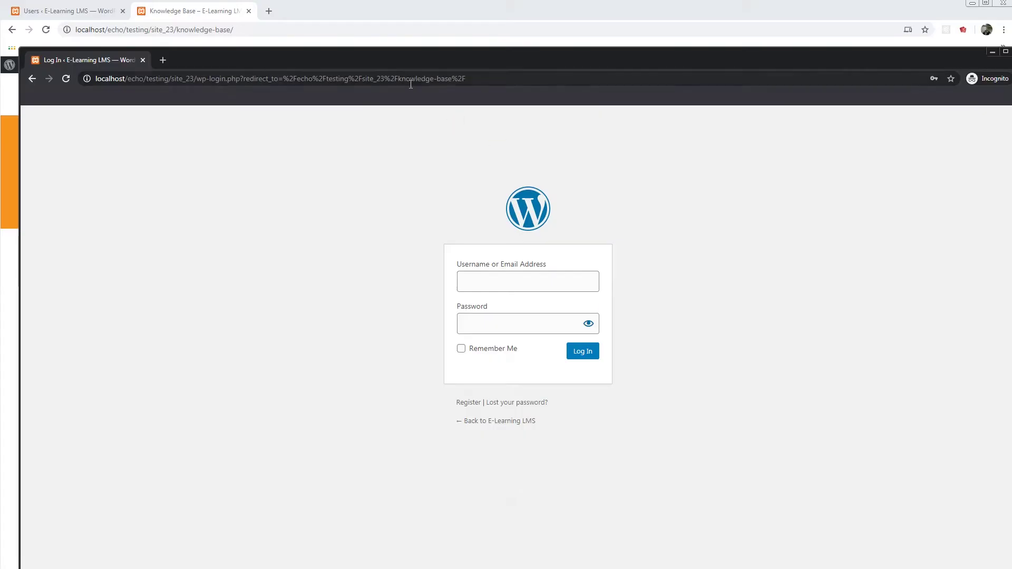
double_click(411, 79)
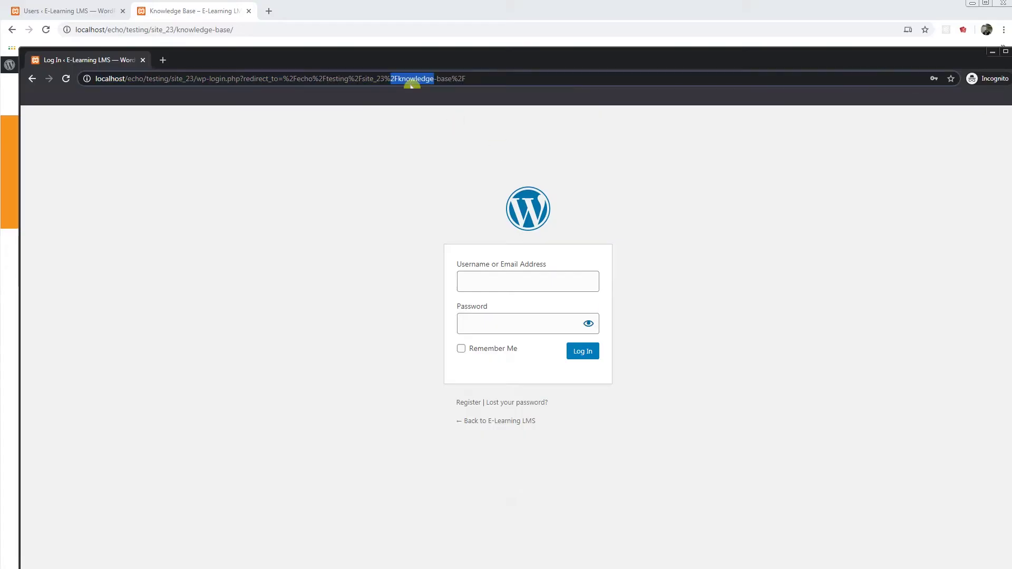
key(ctrl+a)
key(ctrl+v)
key(Return)
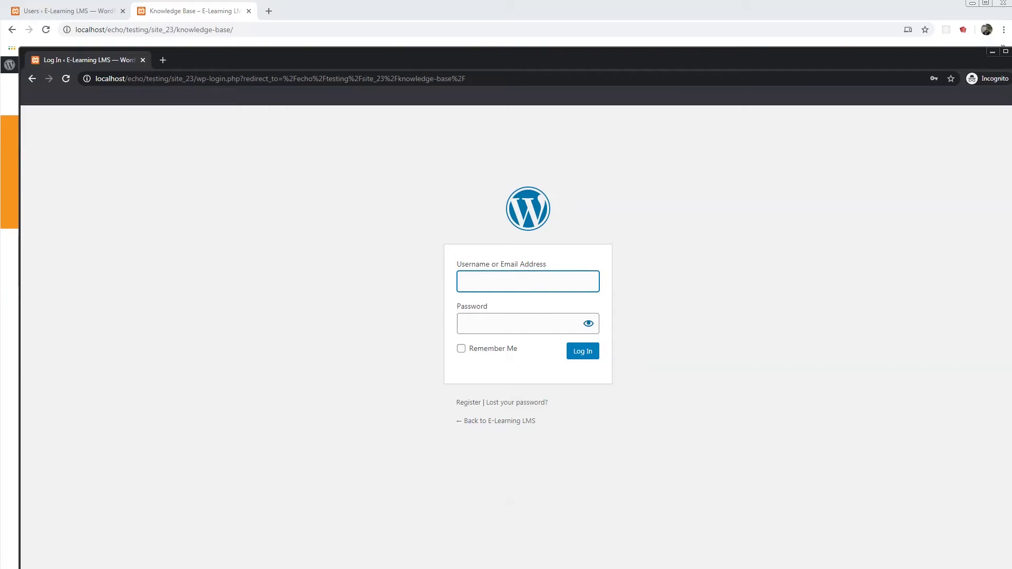
click(179, 7)
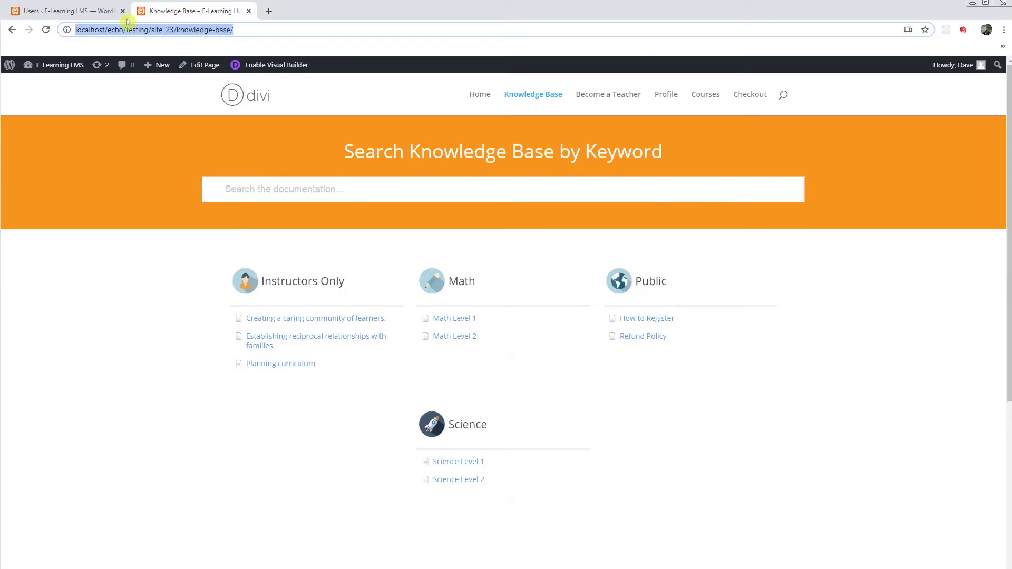
Step: In Access to Categories, grant the Public group Read Only access to the PUBLIC category and save
click(62, 15)
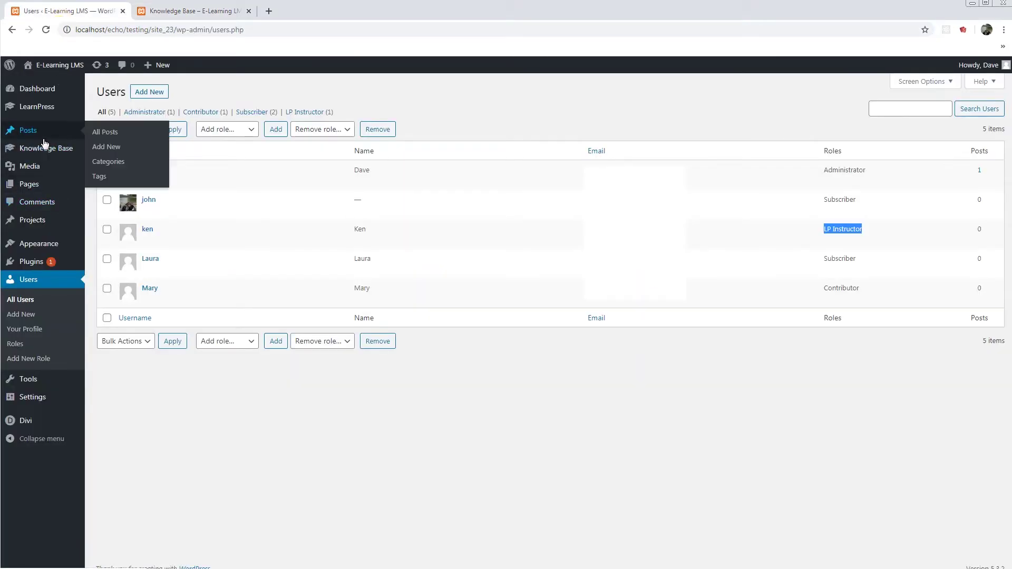
mouse_move(51, 154)
click(107, 269)
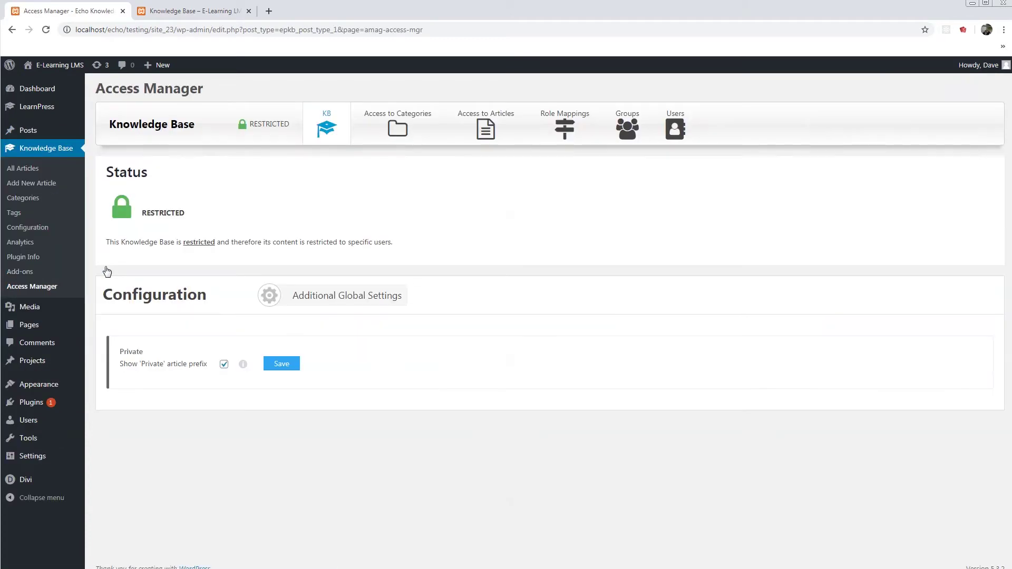
click(398, 130)
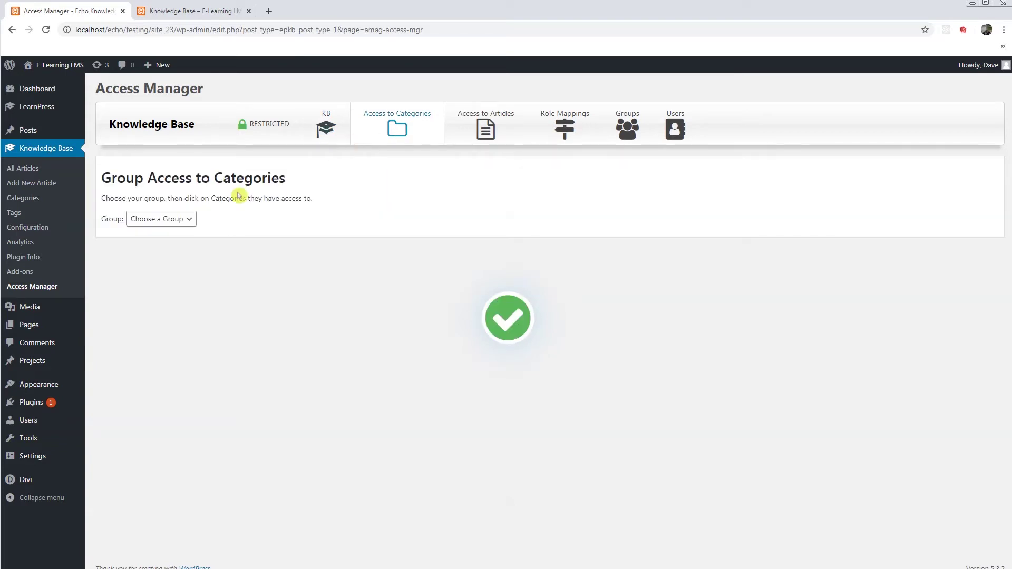
click(157, 219)
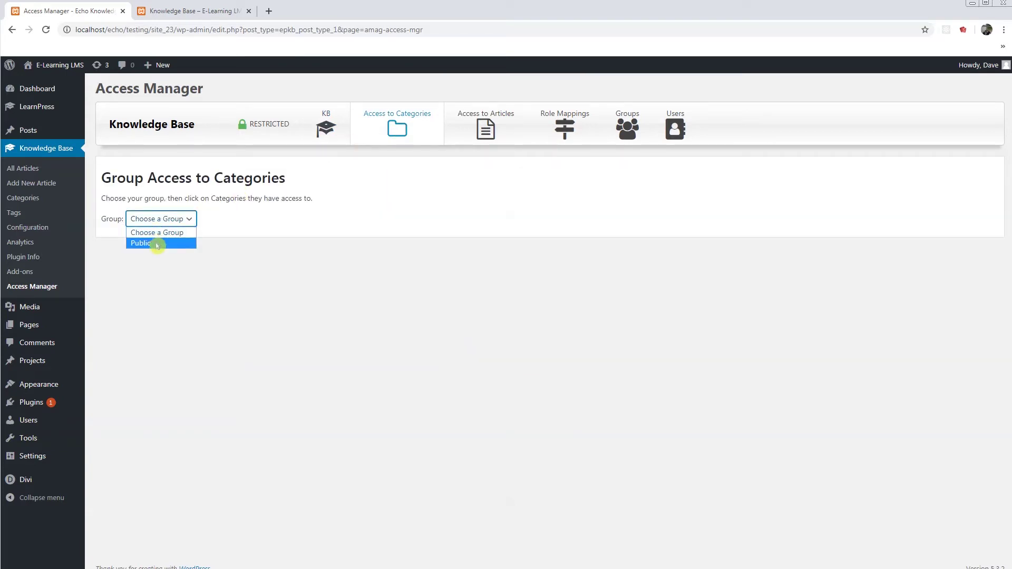
click(157, 244)
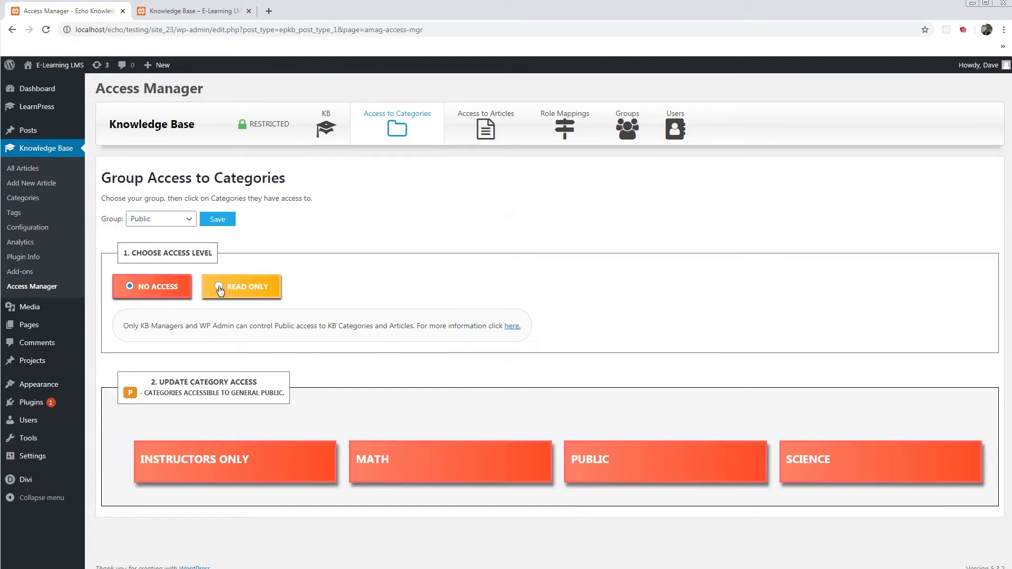
click(235, 290)
click(598, 463)
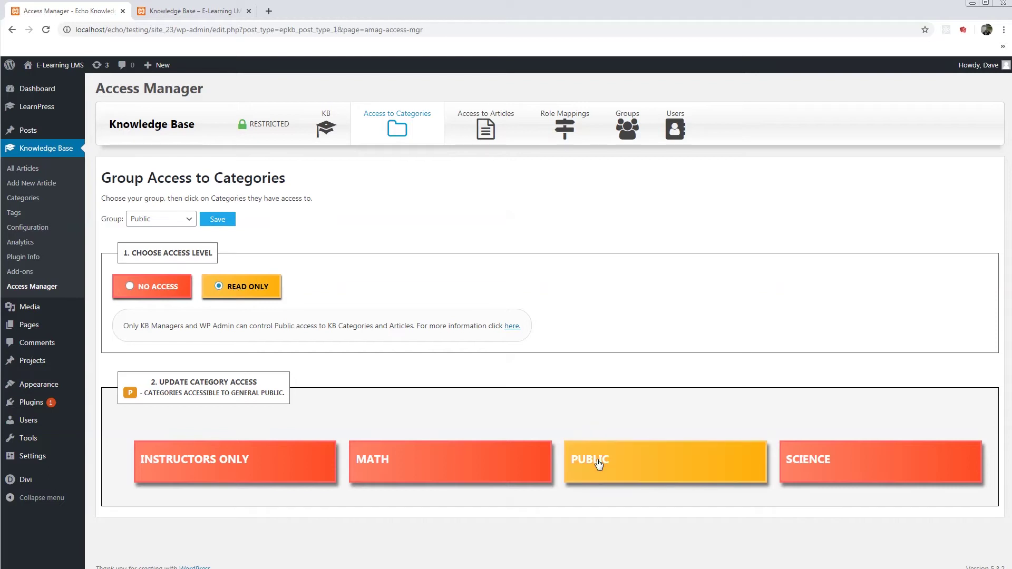
click(232, 220)
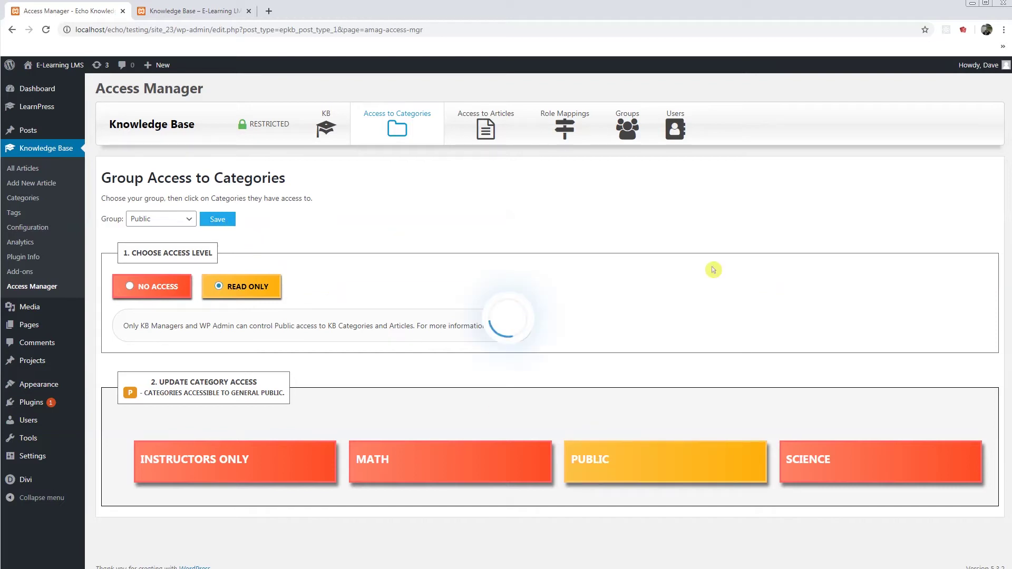
Step: Paste the knowledge base URL into the Incognito window again to retest logged-out access
click(190, 11)
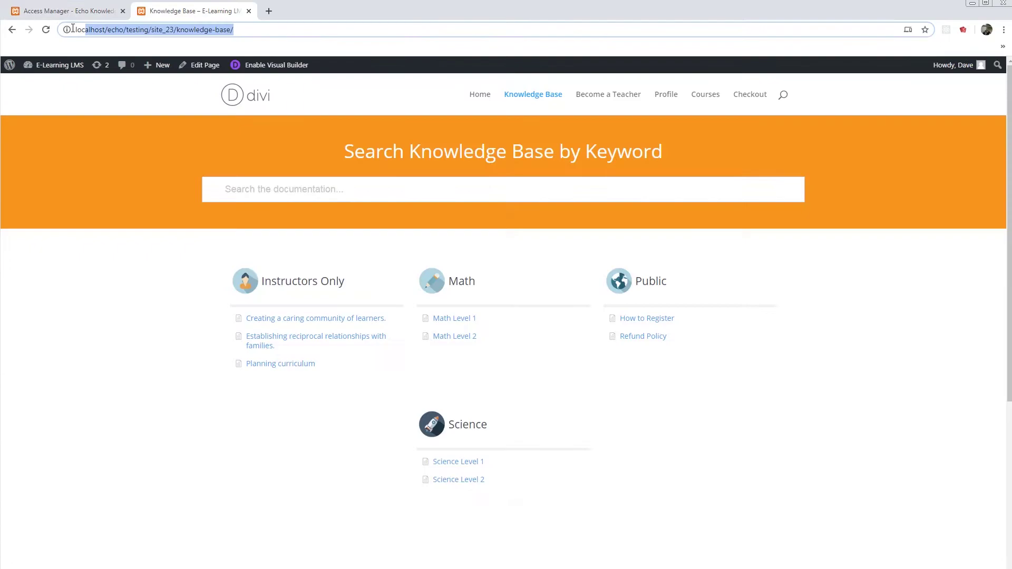
key(alt+Tab)
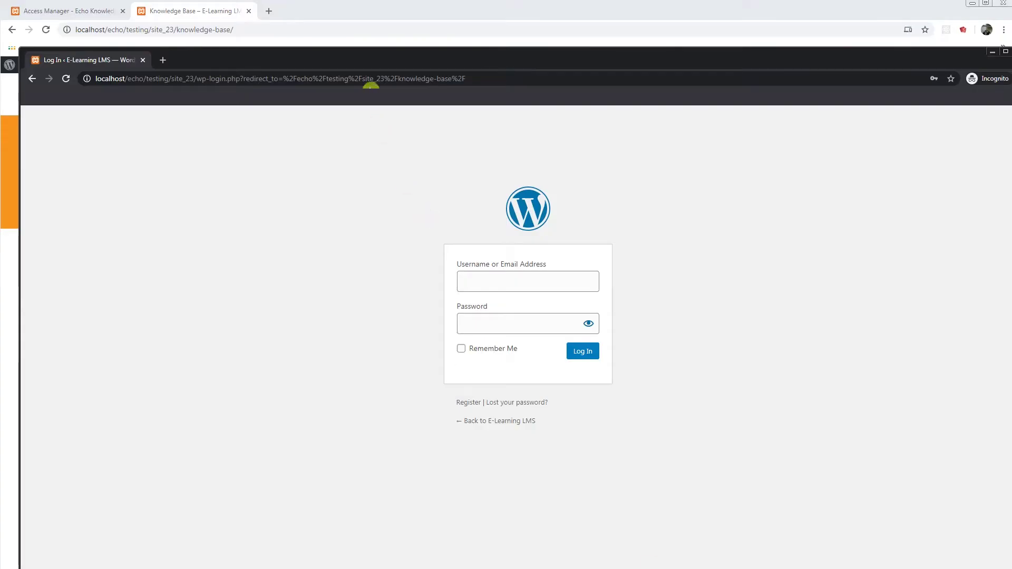
click(370, 79)
key(ctrl+v)
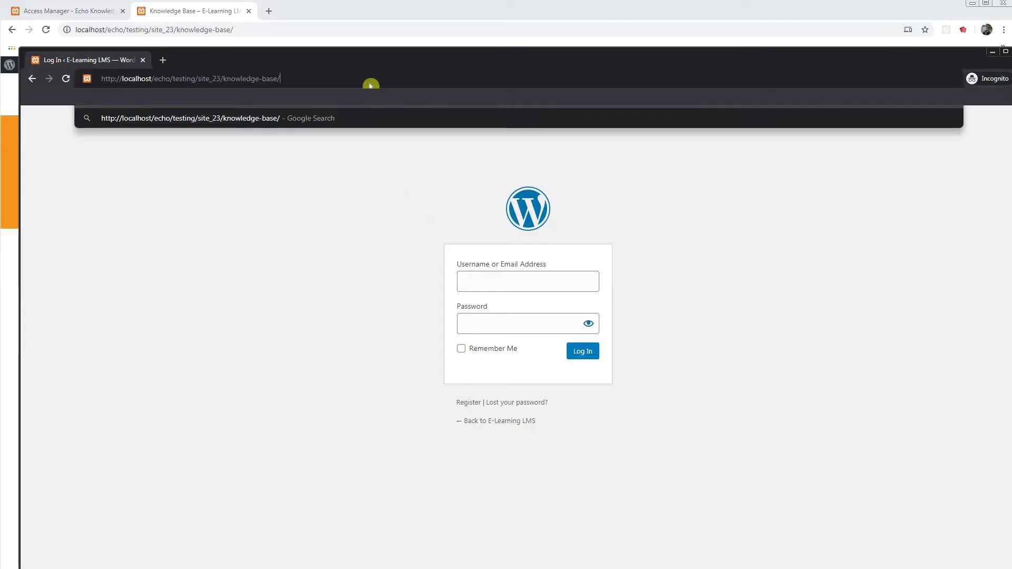
key(Return)
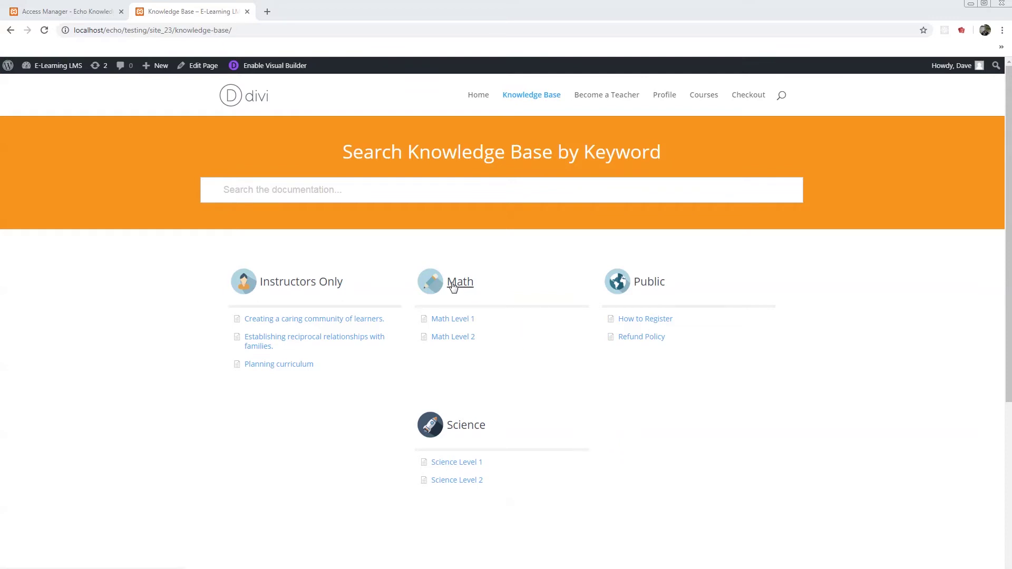
click(468, 436)
Step: Add a Students group in the Access Manager's Groups tab
click(69, 16)
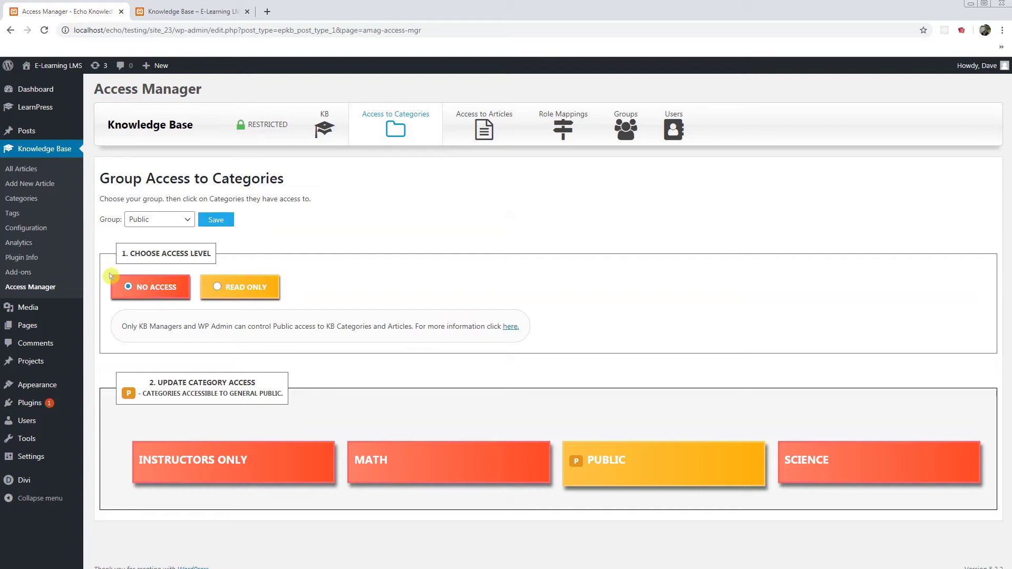
click(626, 133)
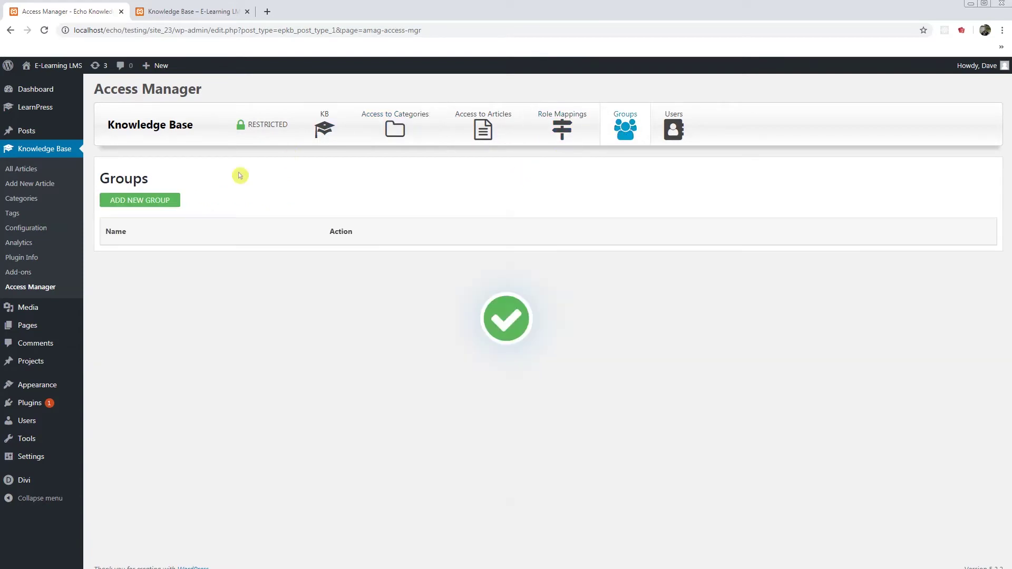
click(167, 203)
click(353, 202)
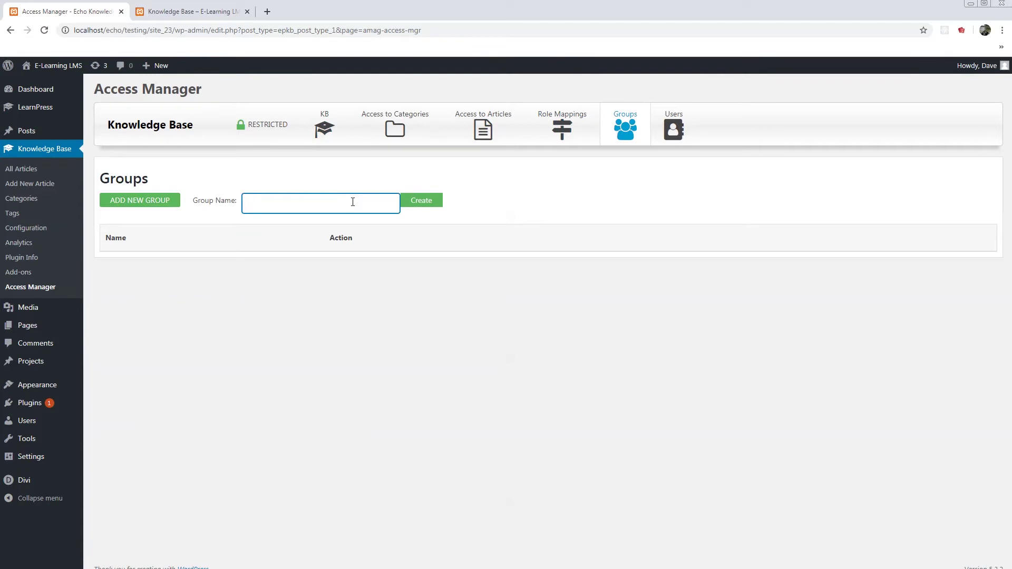
text(Students)
click(411, 203)
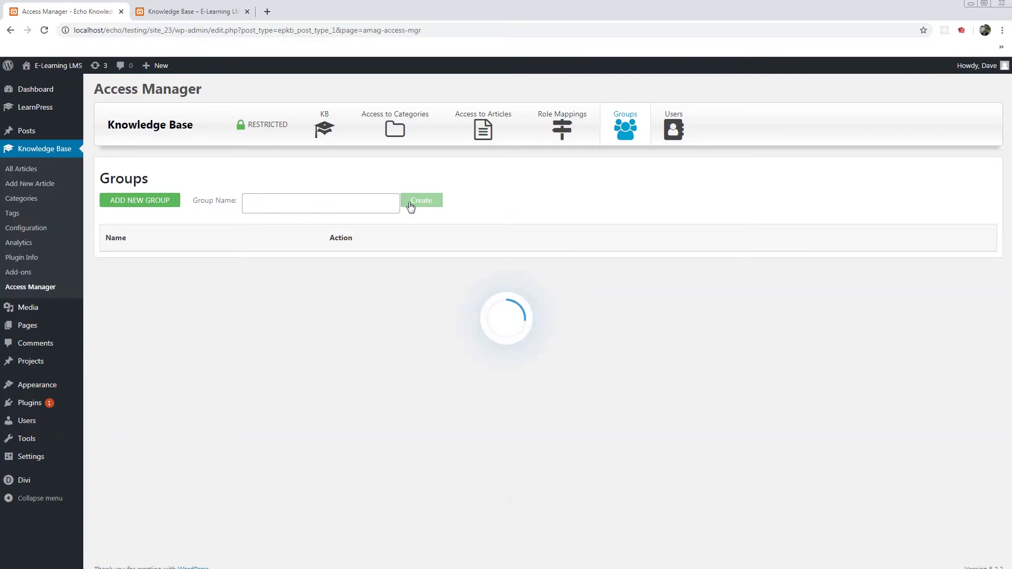
Step: Add a second group named Instructors
click(163, 203)
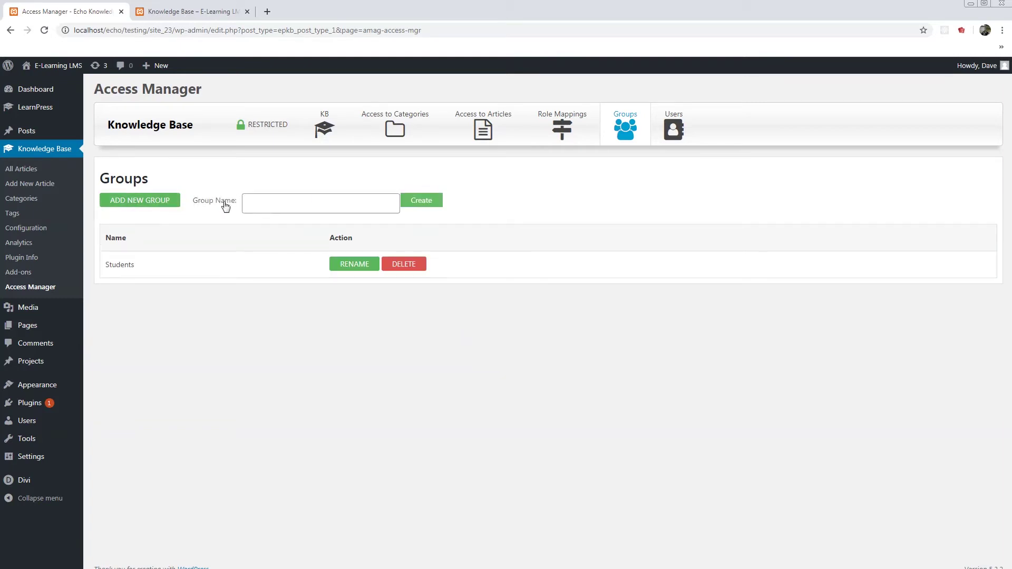
click(266, 203)
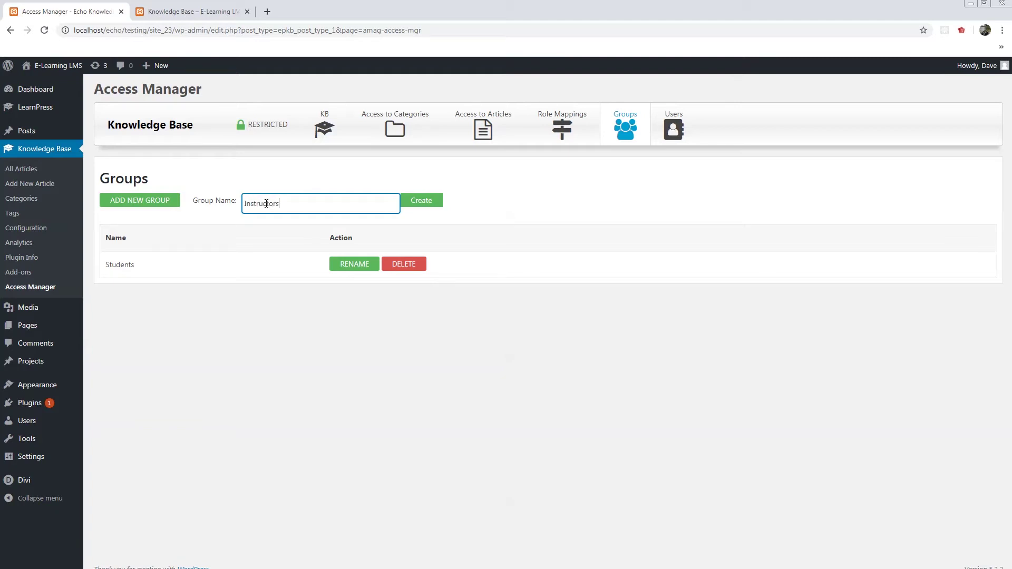
text(Instructors)
click(431, 202)
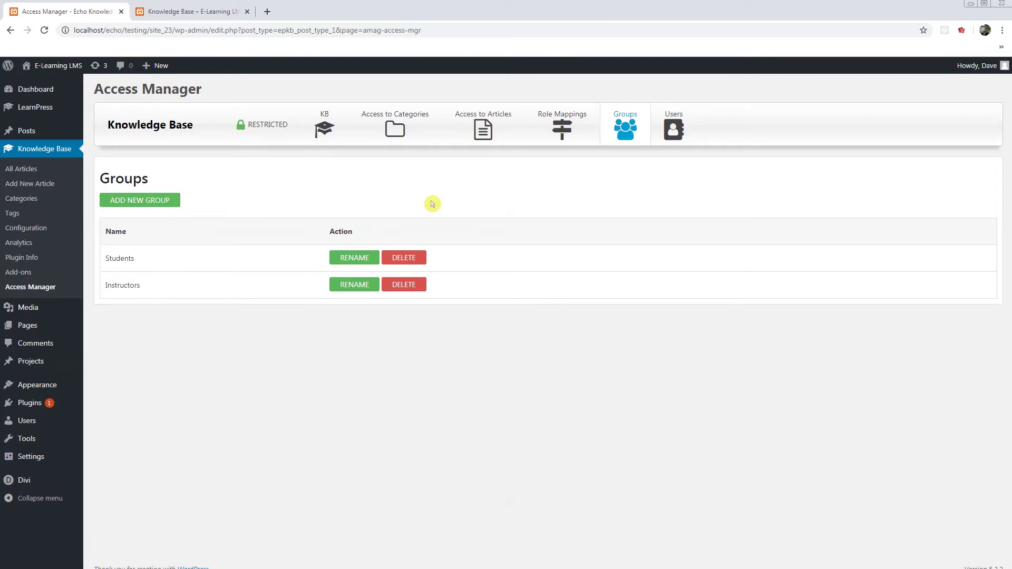
Step: Create a role mapping: WP role Subscriber to KB group Students as KB Subscriber
click(551, 144)
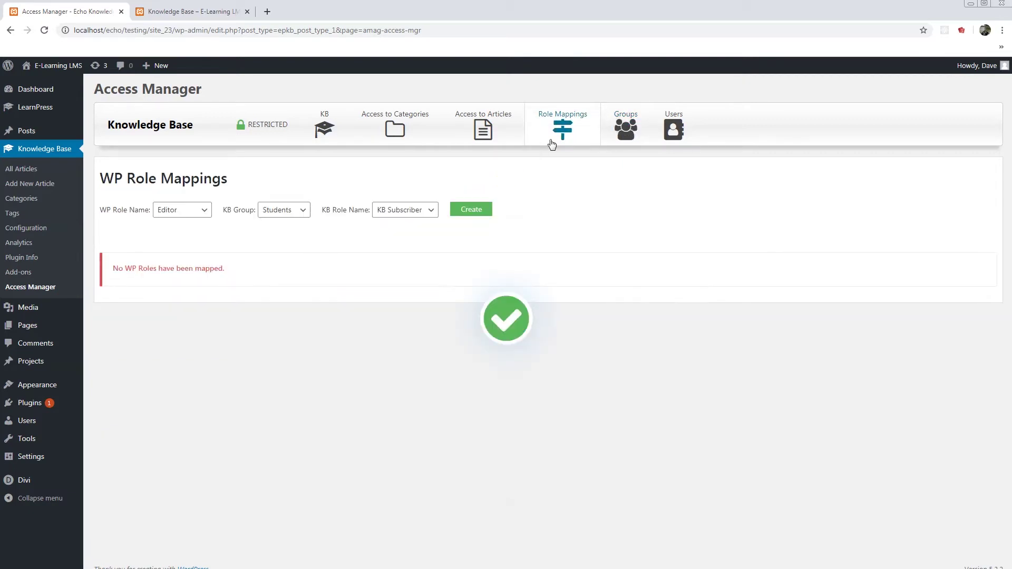
click(195, 212)
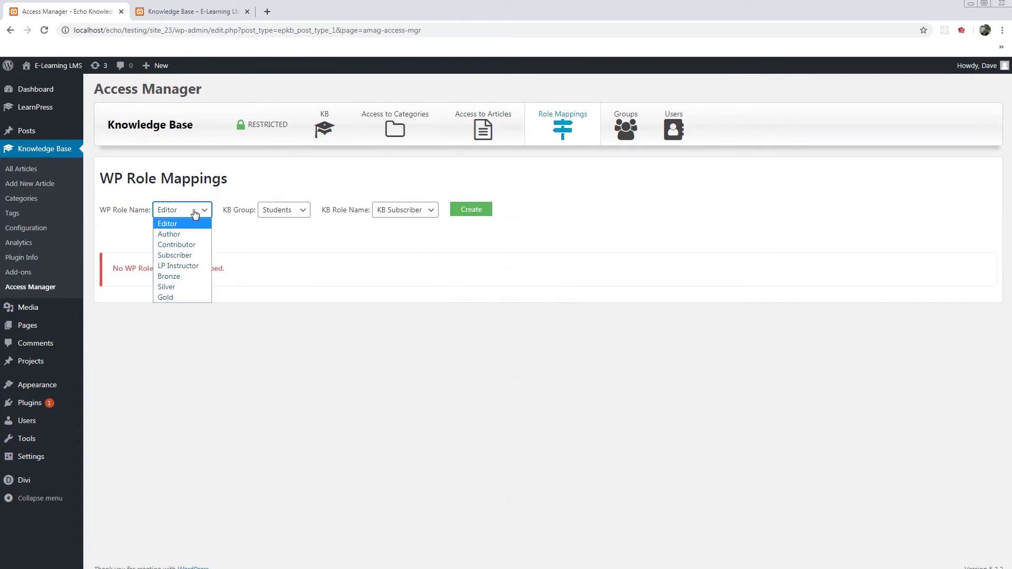
click(183, 256)
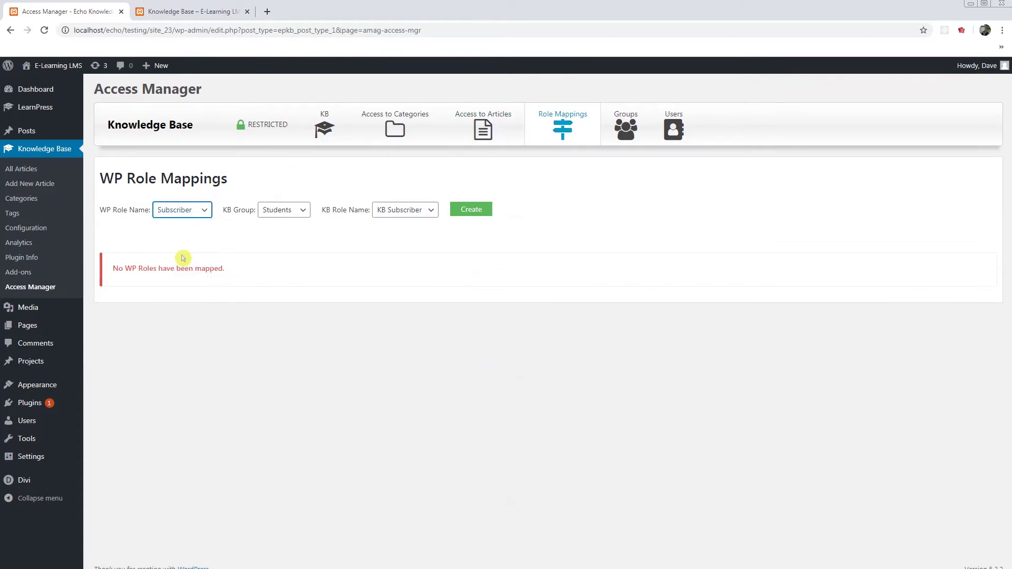
click(277, 211)
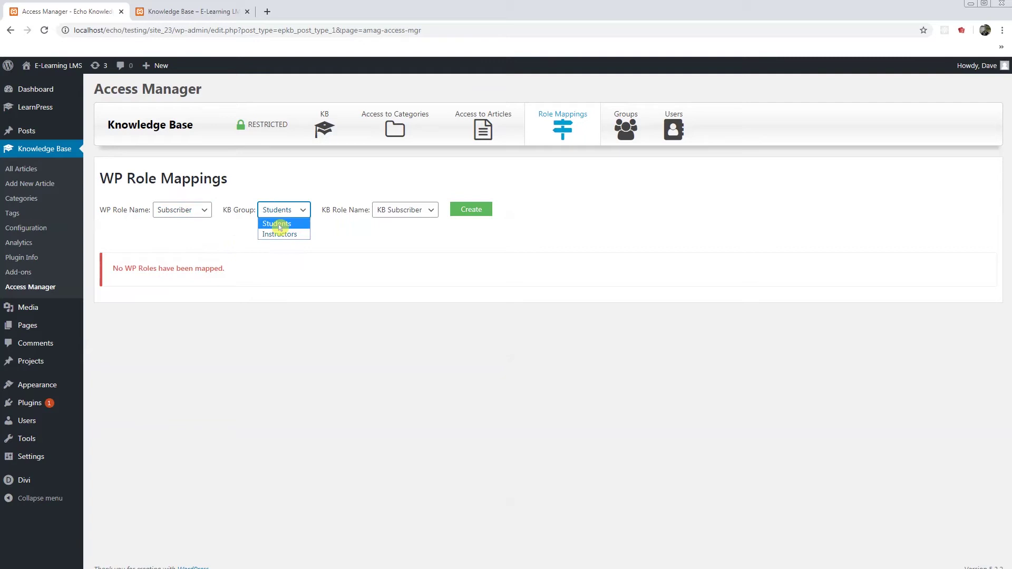
click(280, 225)
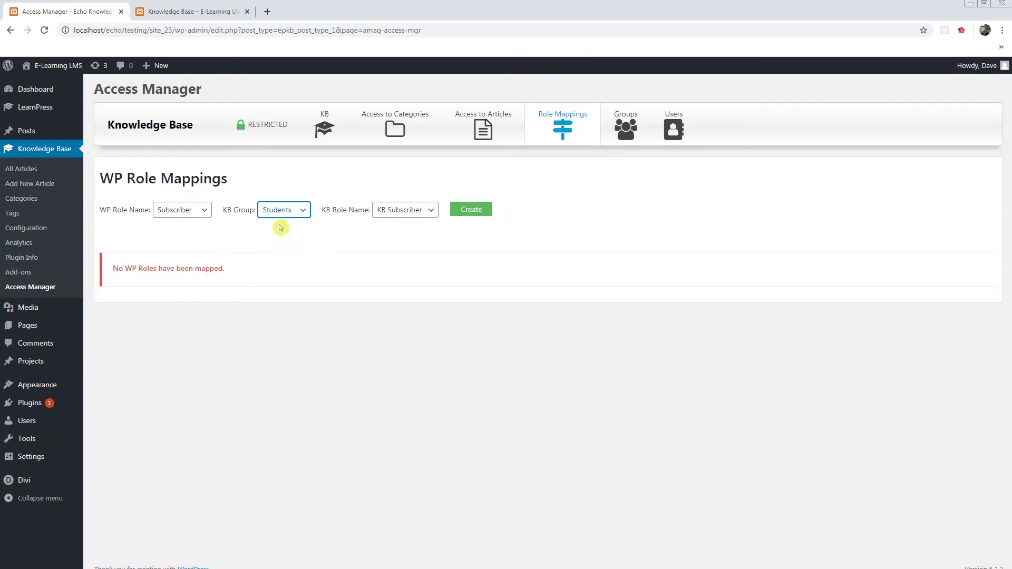
click(396, 215)
click(402, 227)
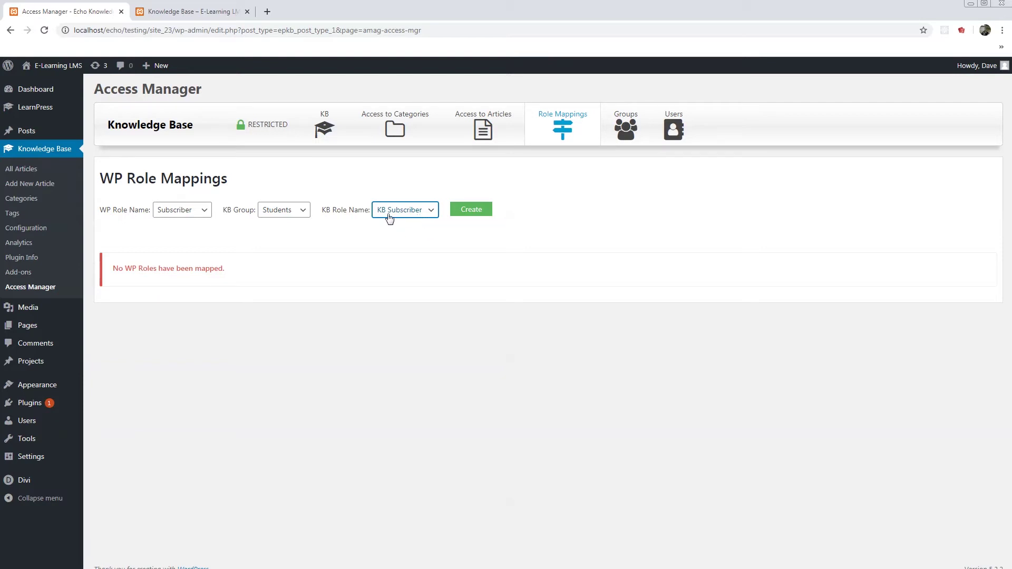
click(472, 211)
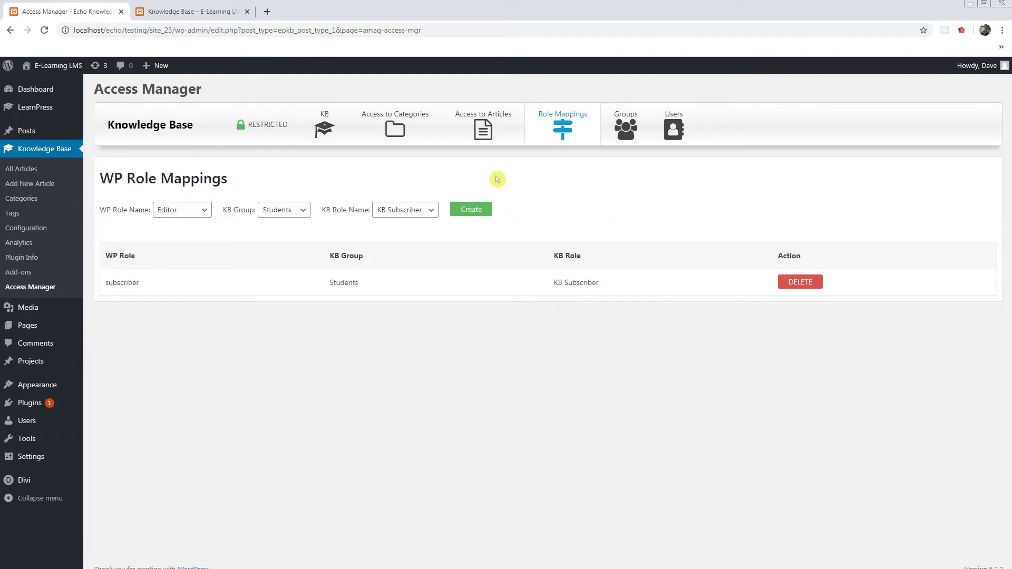
Step: Set the Students group to Read Only on the MATH and SCIENCE categories and save
click(390, 131)
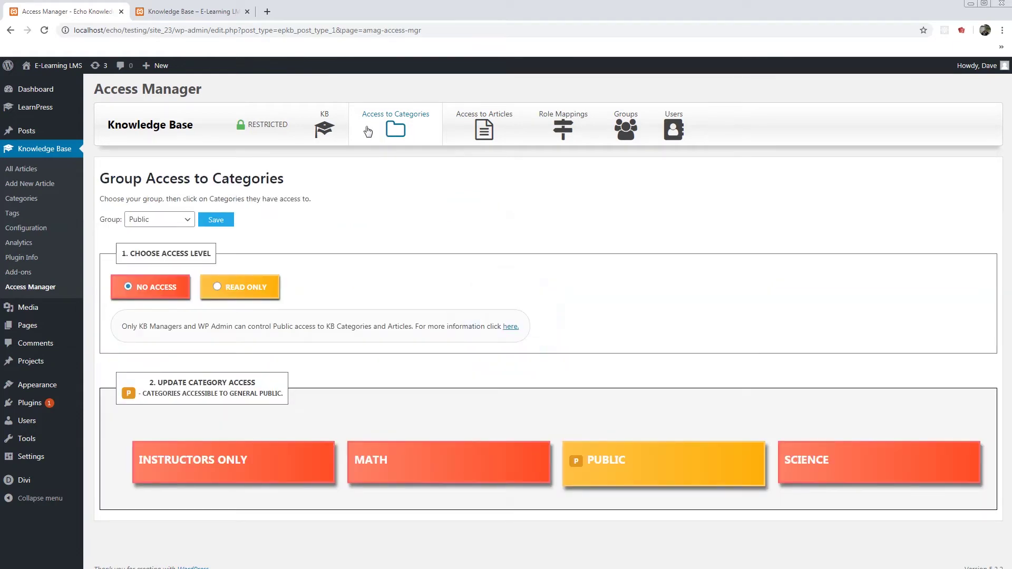
click(153, 221)
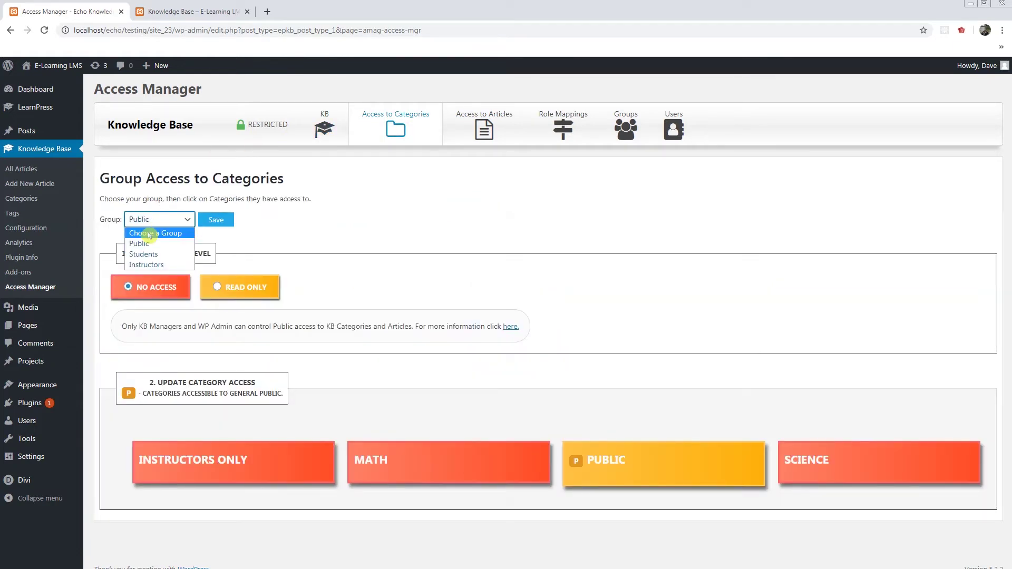
click(144, 255)
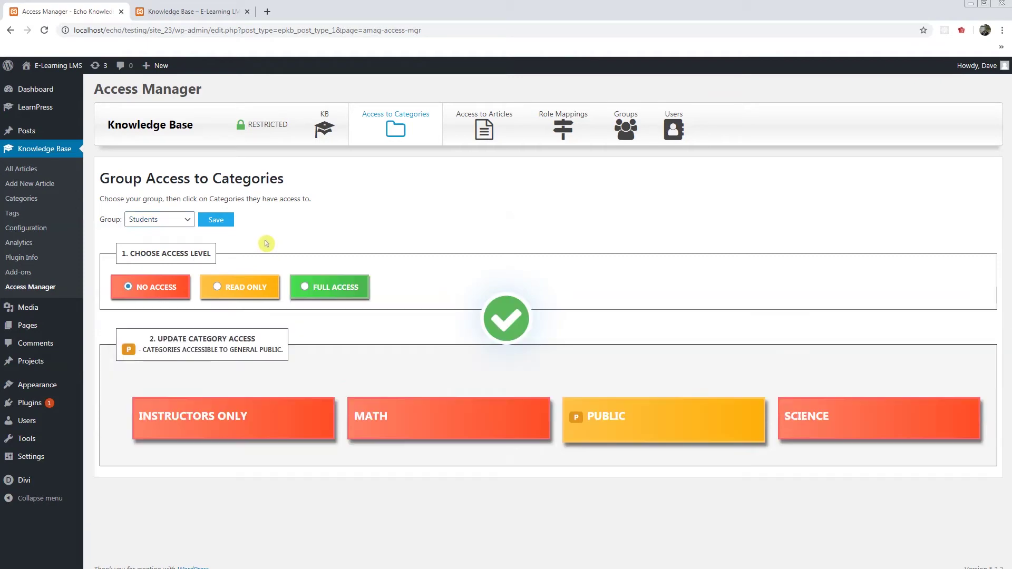
click(236, 291)
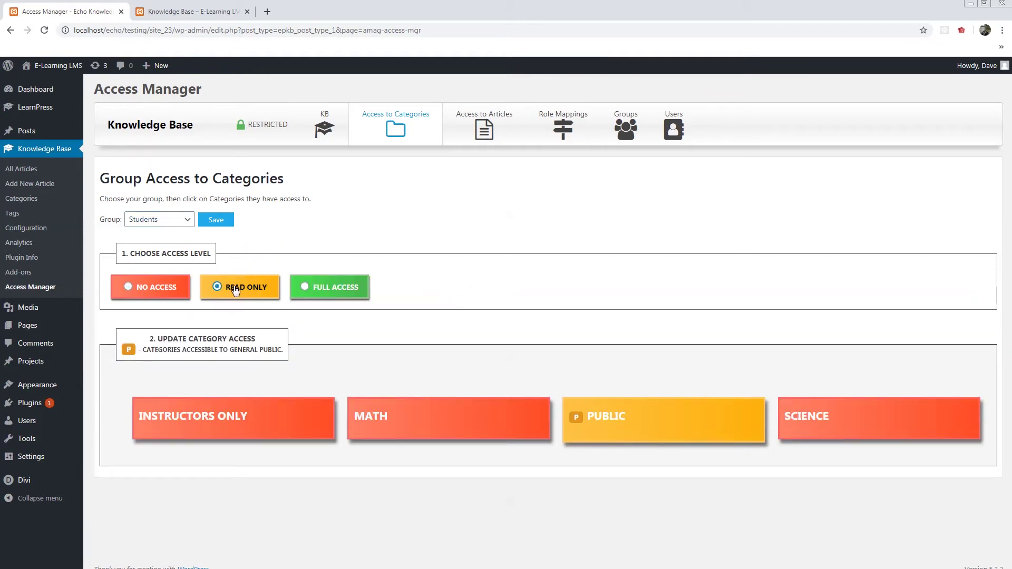
click(510, 424)
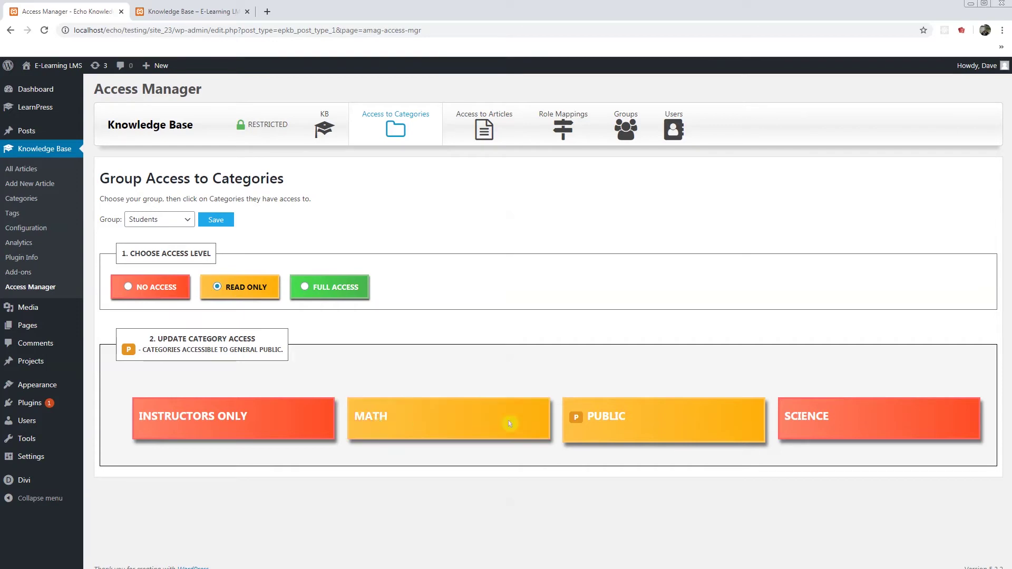
click(826, 420)
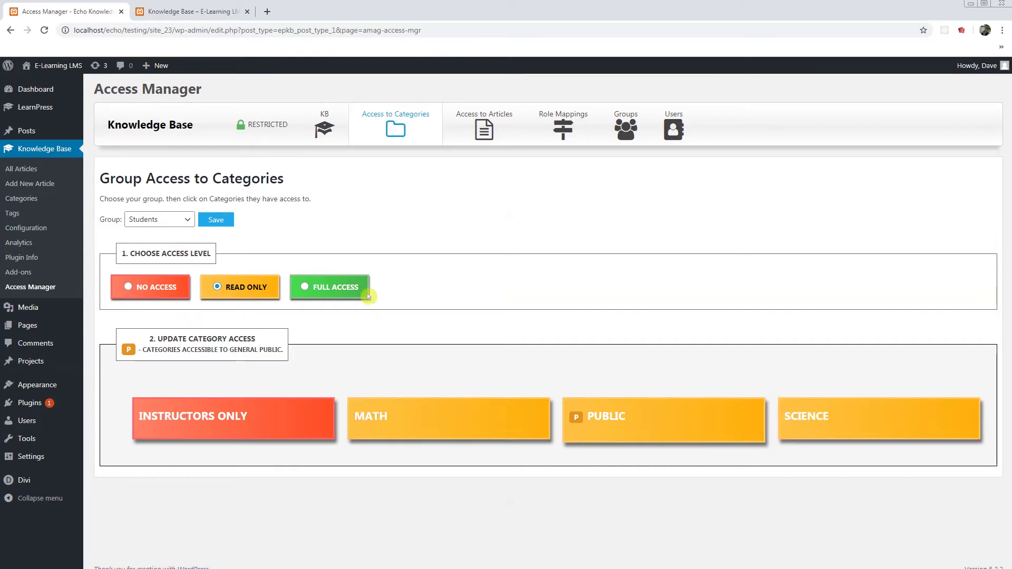
click(214, 221)
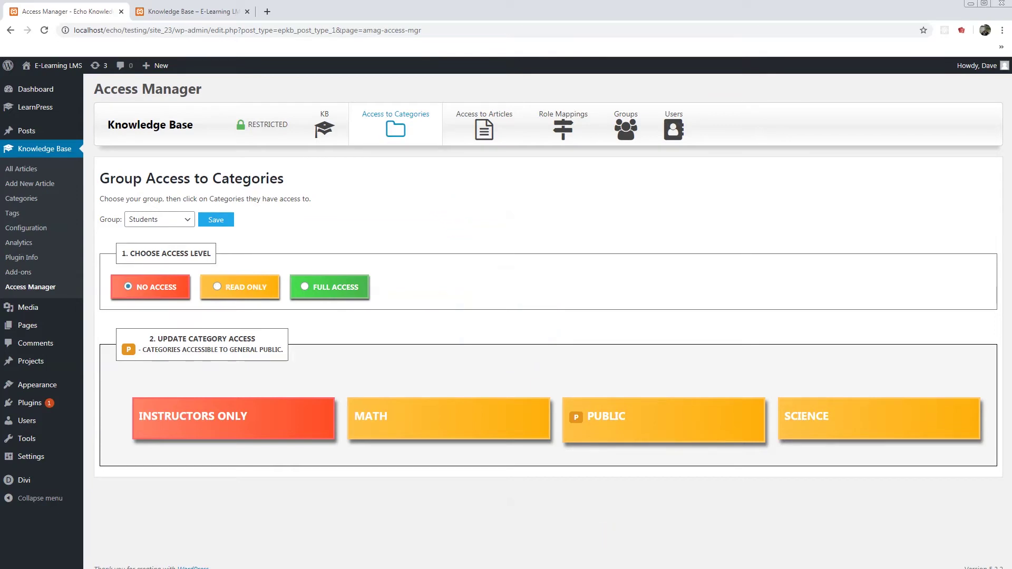
Step: Reload the knowledge base in Incognito, then open the site's /wp-admin login in a new private tab
key(alt+Tab)
right_click(618, 355)
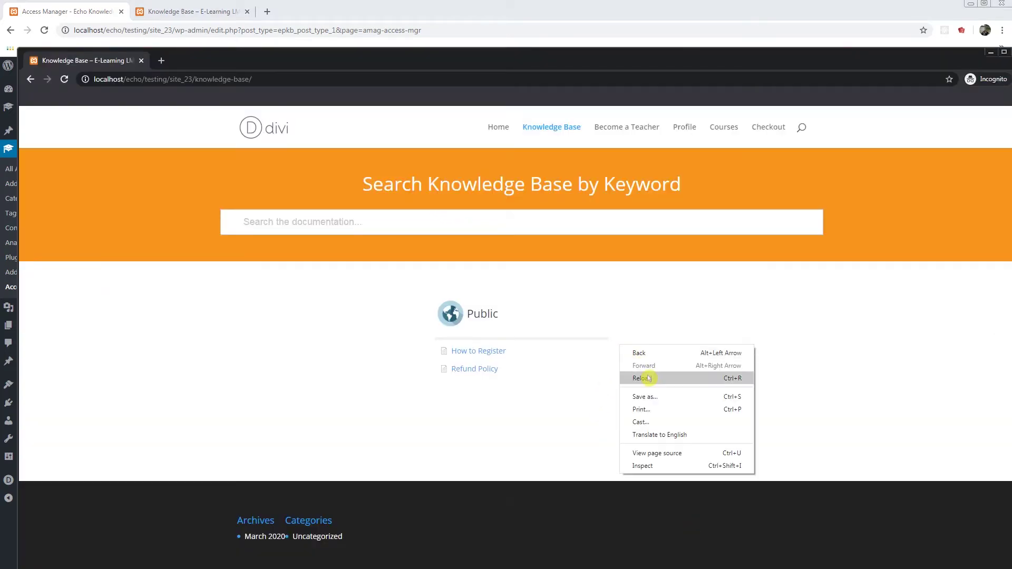
click(635, 375)
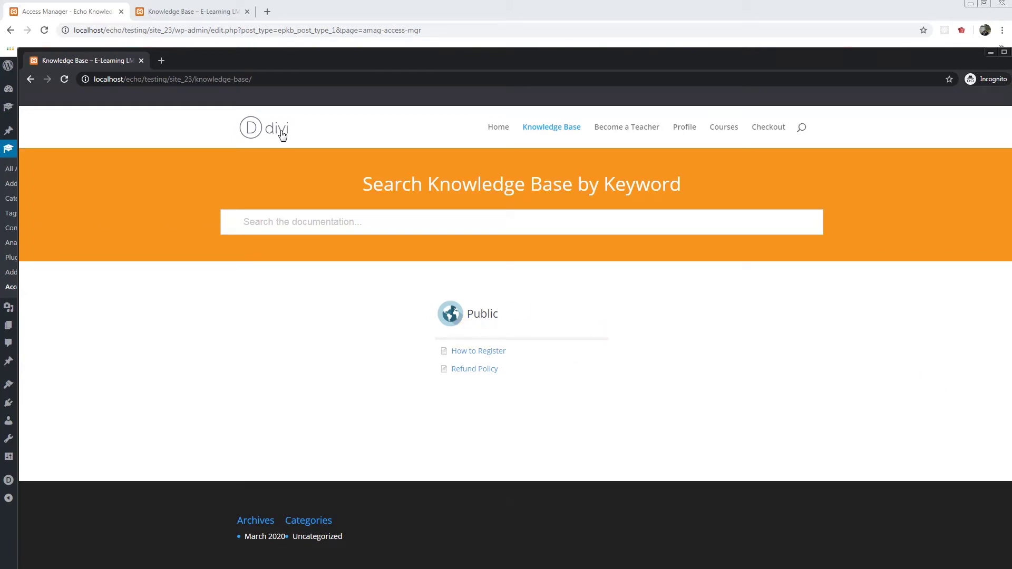
click(195, 80)
key(ctrl+c)
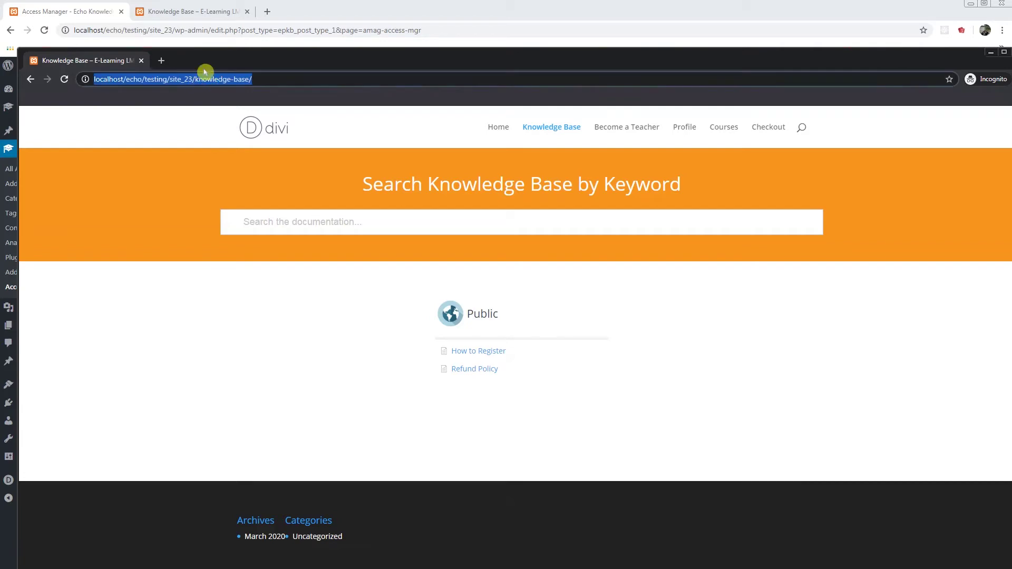
click(162, 61)
key(ctrl+v)
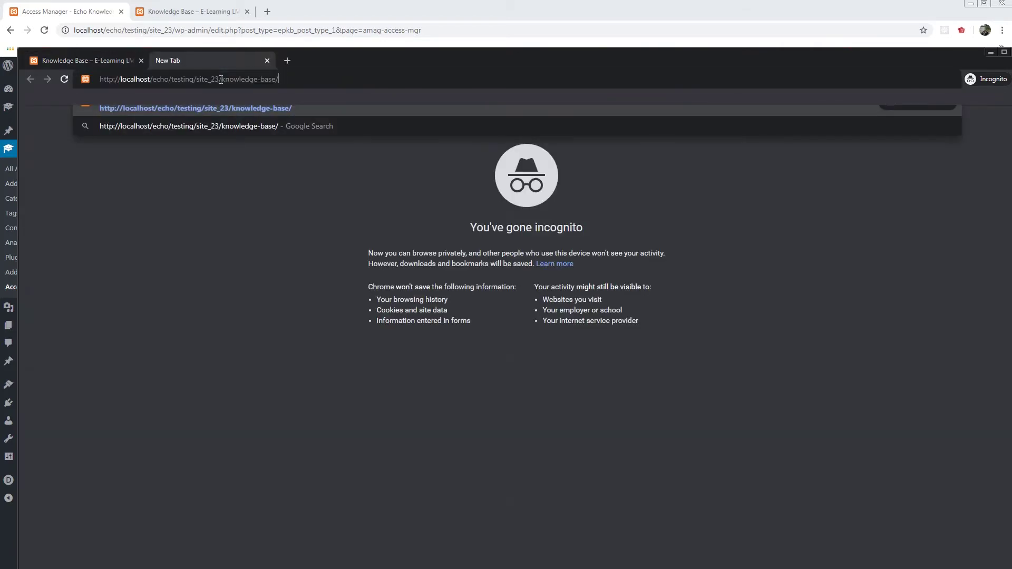
text(wp-admin)
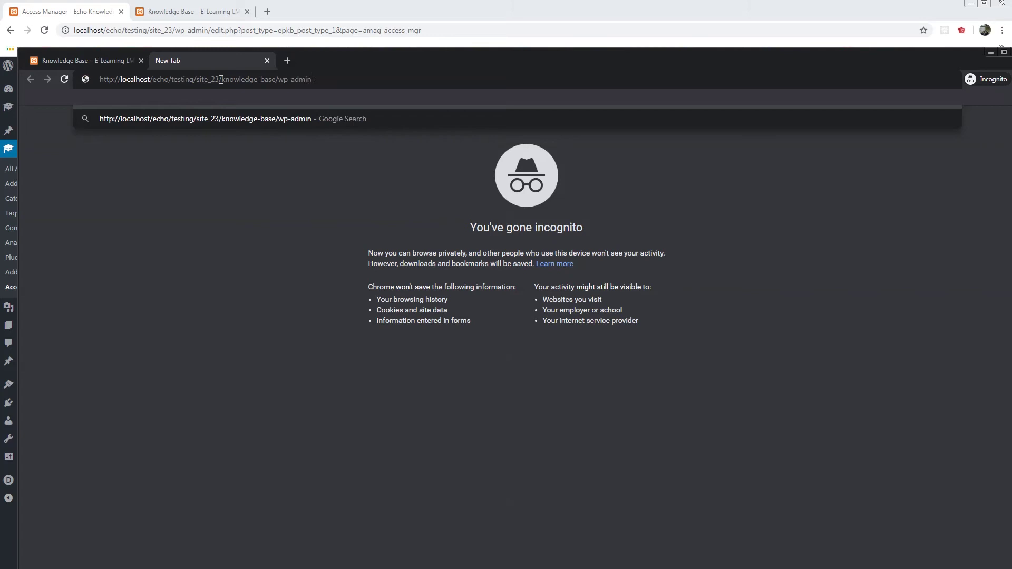
key(BackSpace)
key(BackSpace)
key(BackSpace)
key(BackSpace)
key(BackSpace)
key(BackSpace)
key(BackSpace)
key(BackSpace)
key(BackSpace)
key(BackSpace)
key(BackSpace)
key(BackSpace)
key(BackSpace)
key(BackSpace)
key(BackSpace)
key(BackSpace)
key(BackSpace)
key(BackSpace)
key(BackSpace)
key(BackSpace)
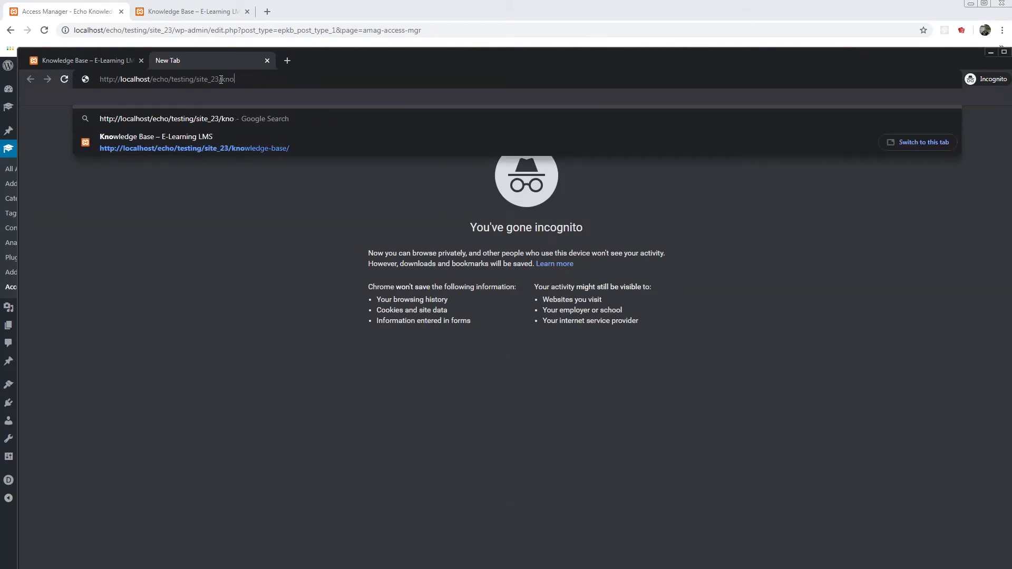
text(wp-admin/)
key(Return)
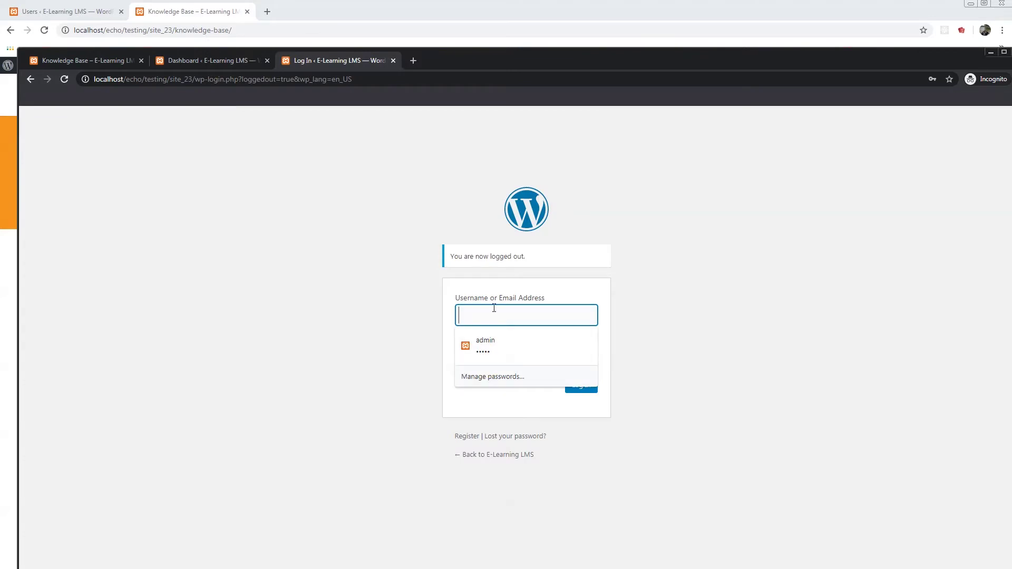
Step: Log in with the subscriber test user's username and password
click(494, 309)
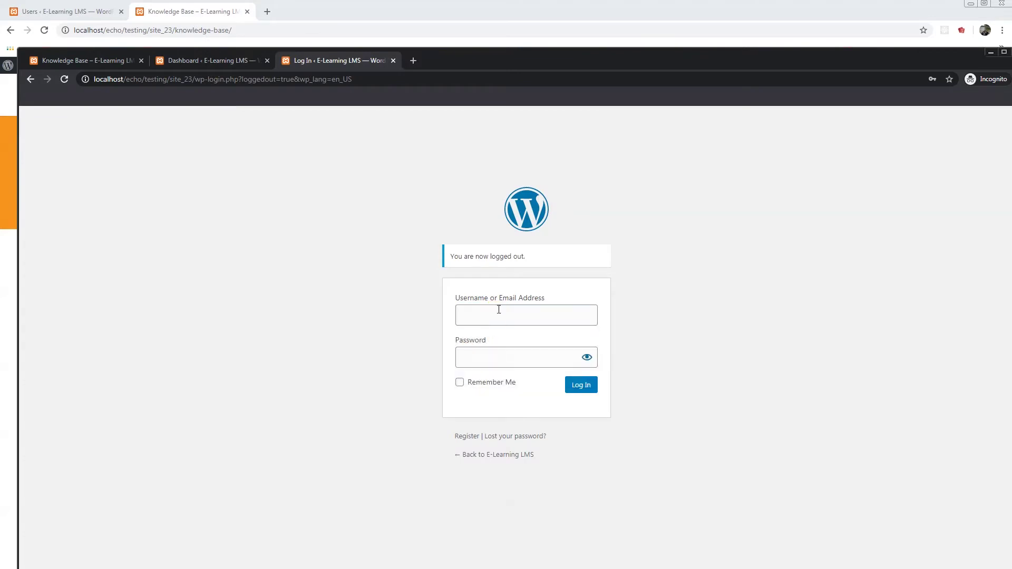
click(496, 309)
text(Laura)
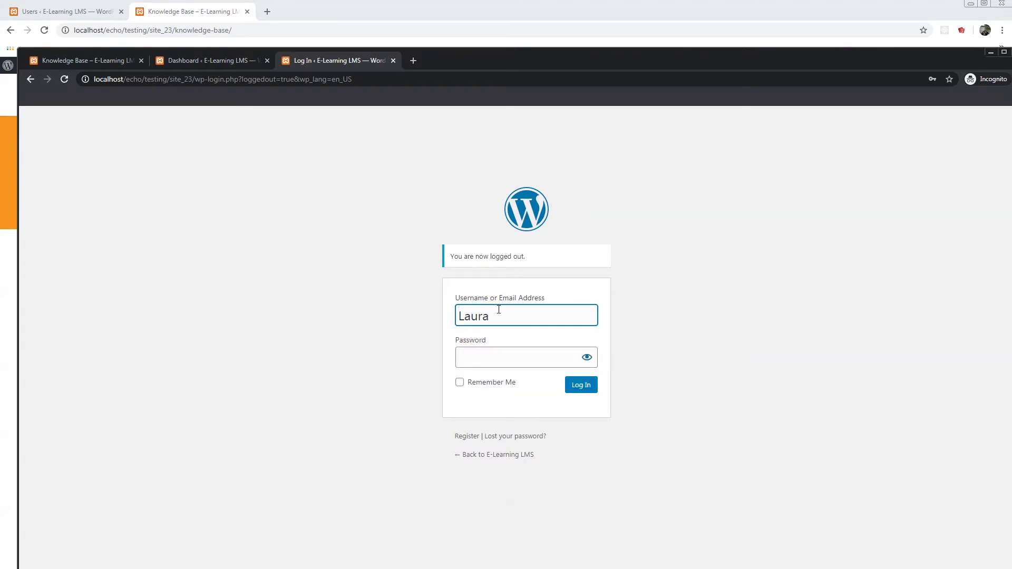
double_click(499, 310)
click(482, 356)
text(•••••)
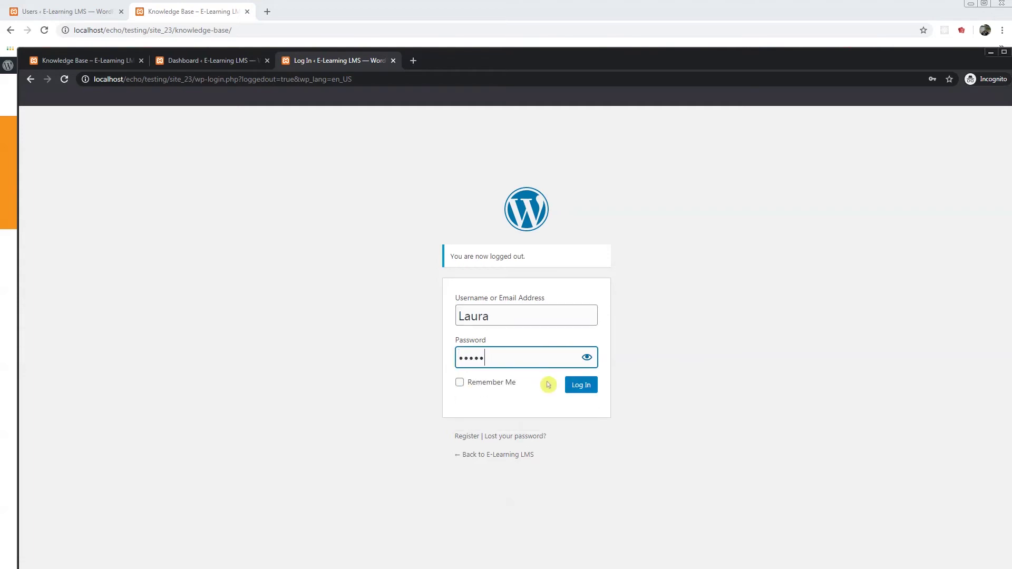
click(580, 386)
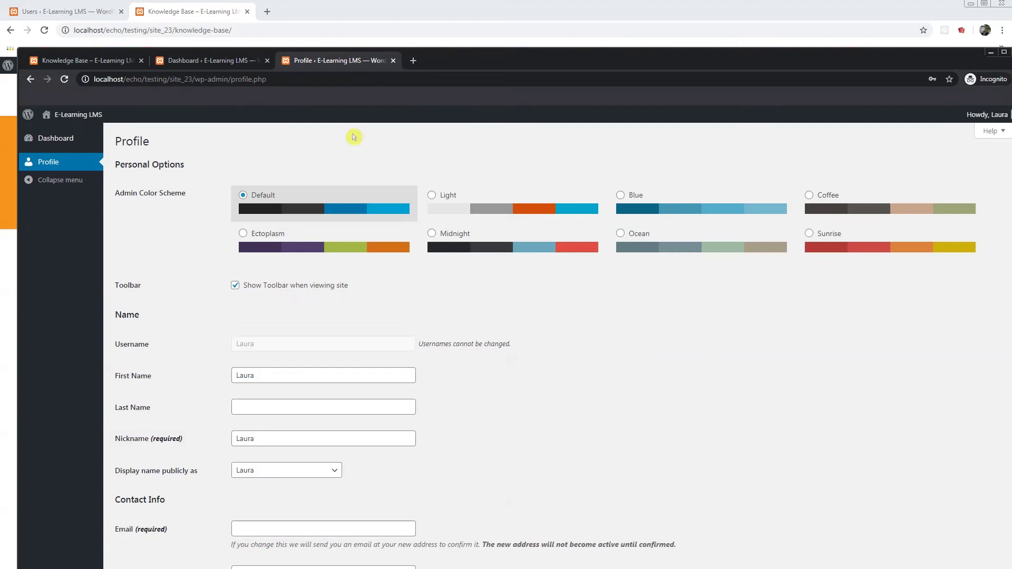
Step: Confirm the test user's Subscriber role in Users, then reload the Incognito profile page
click(49, 13)
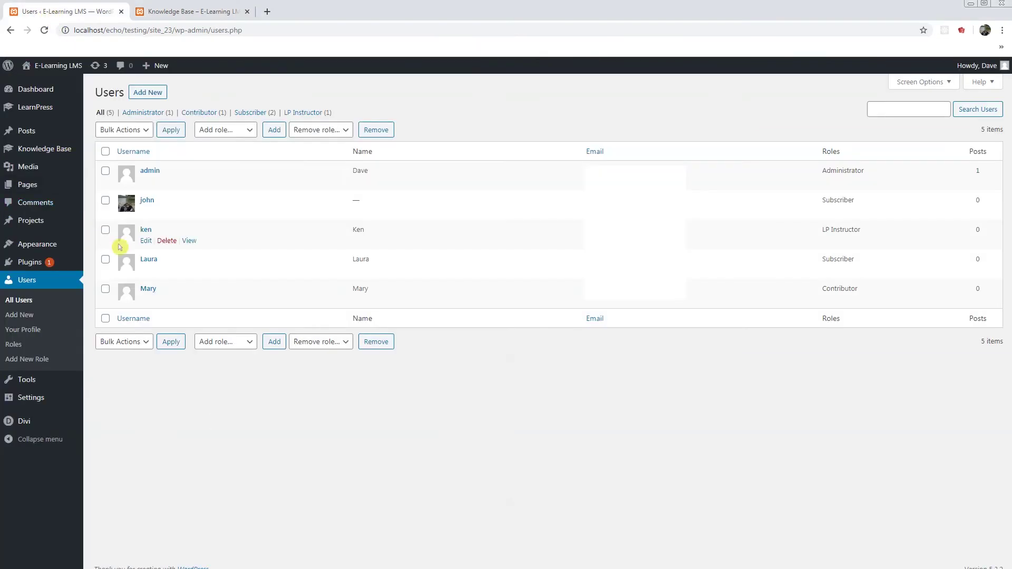
mouse_move(263, 261)
drag(820, 264, 862, 264)
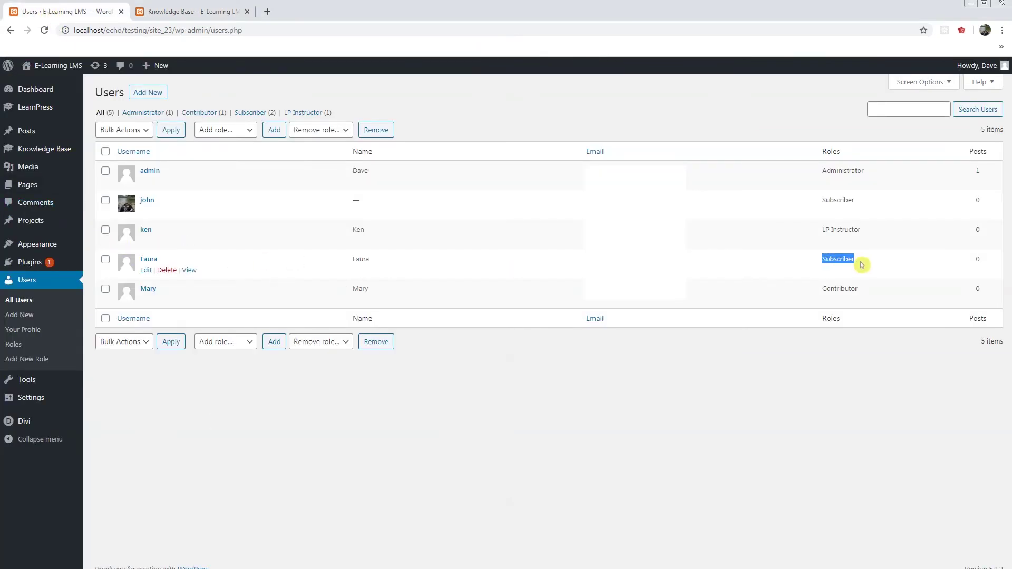
key(alt+Tab)
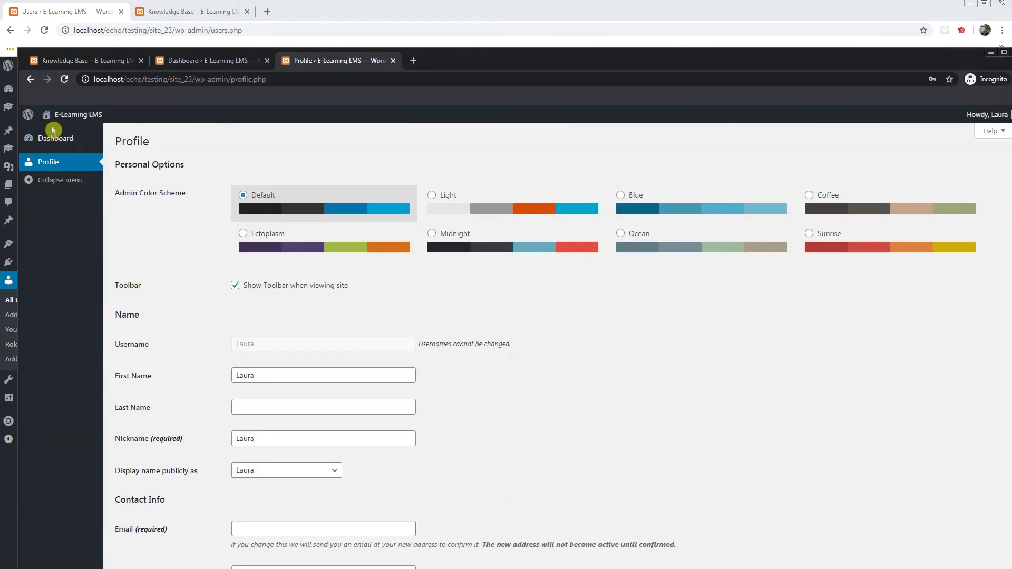
mouse_move(68, 120)
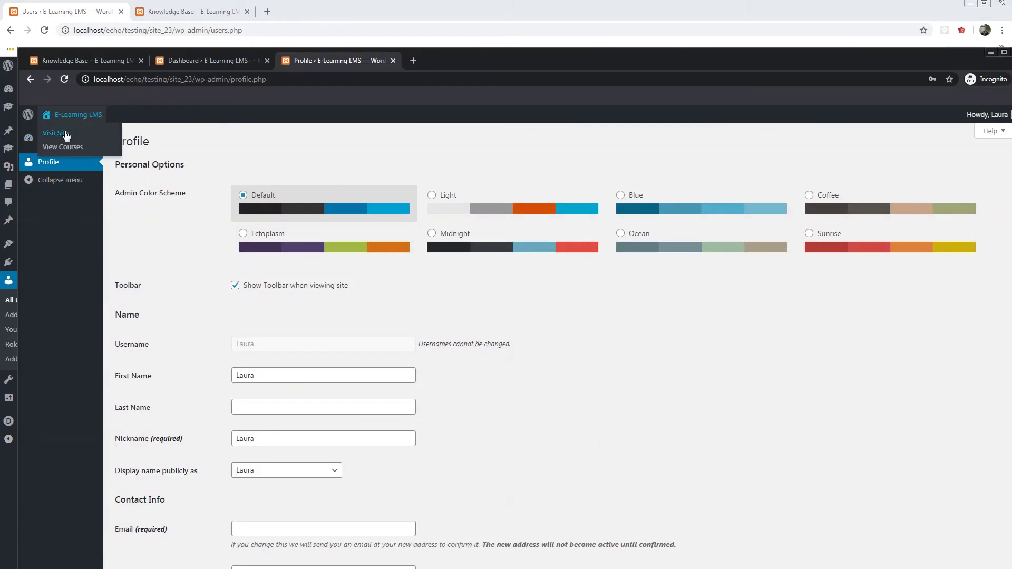
key(F5)
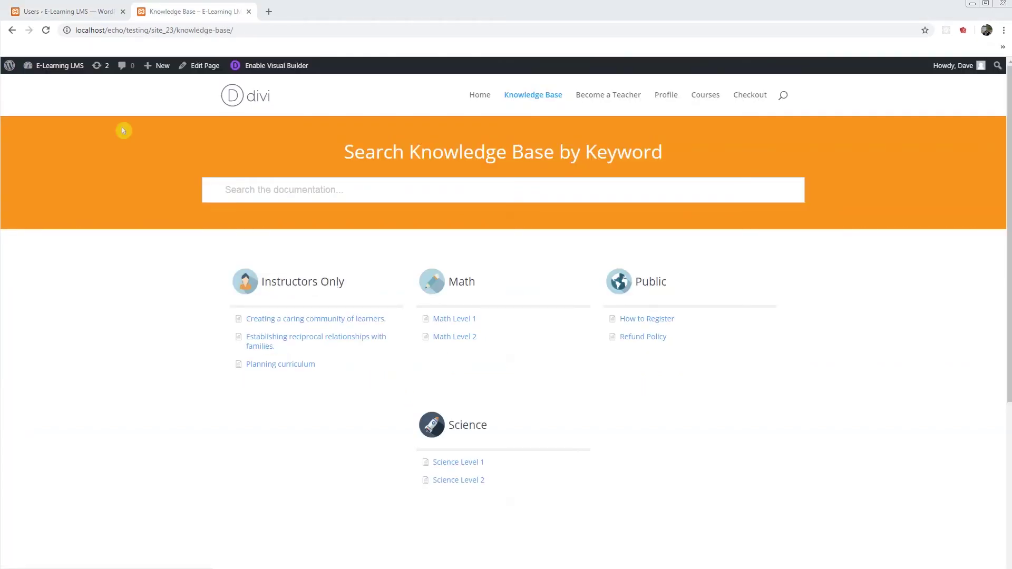
Step: In Role Mappings, map WP role LP Instructor to the Instructors group as KB Editor
click(58, 12)
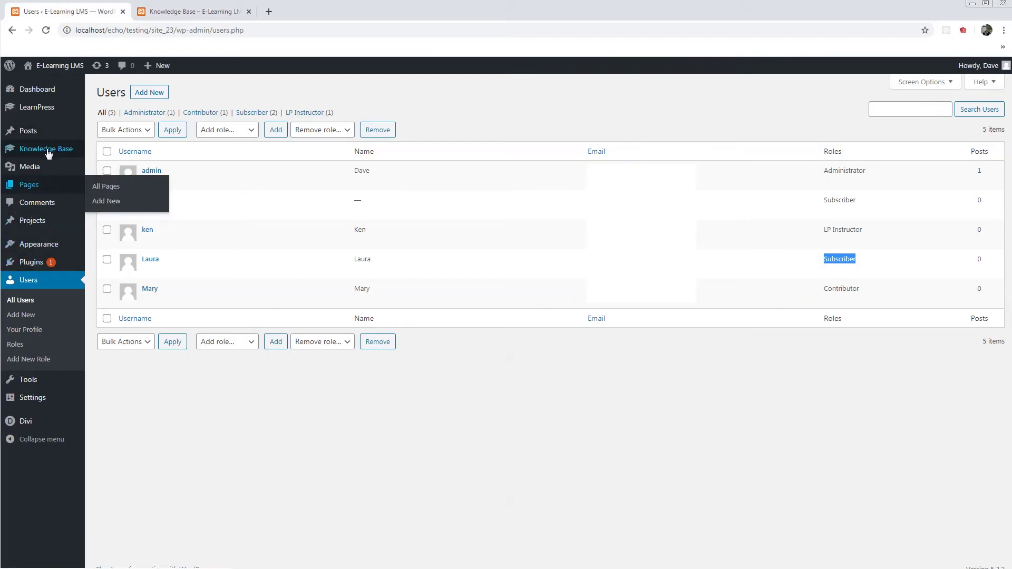
mouse_move(48, 152)
click(122, 272)
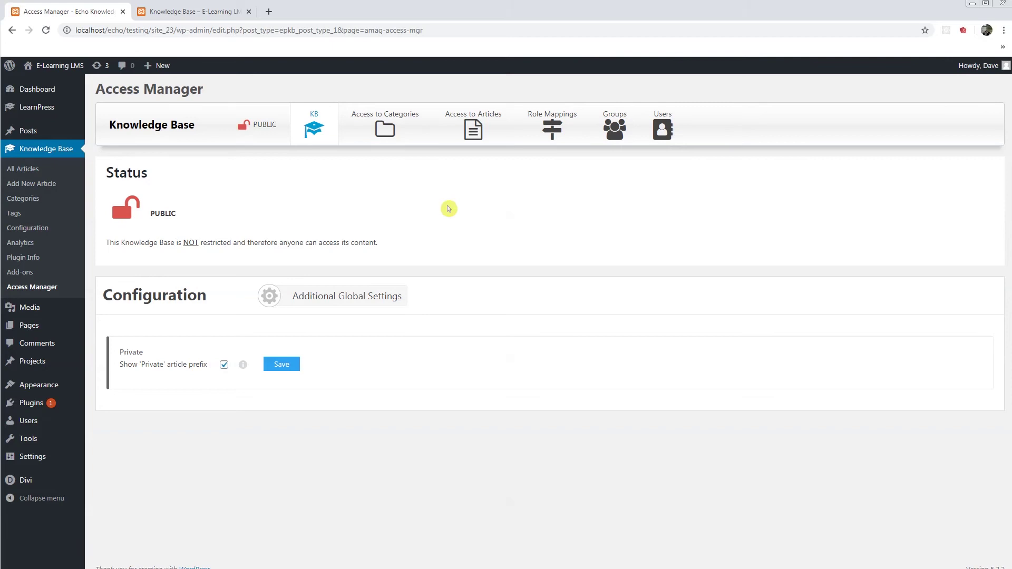
click(552, 129)
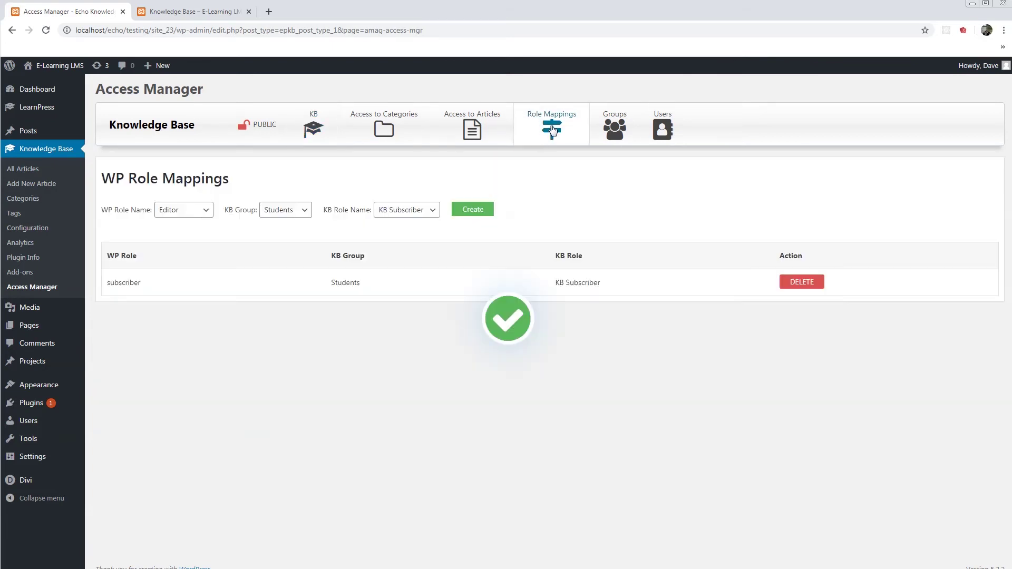
click(202, 211)
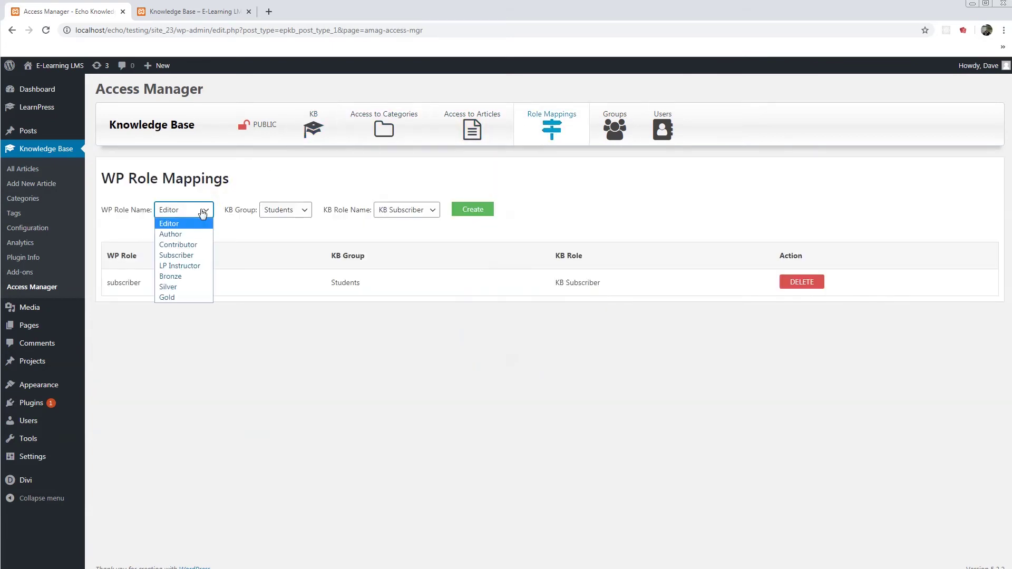
click(190, 268)
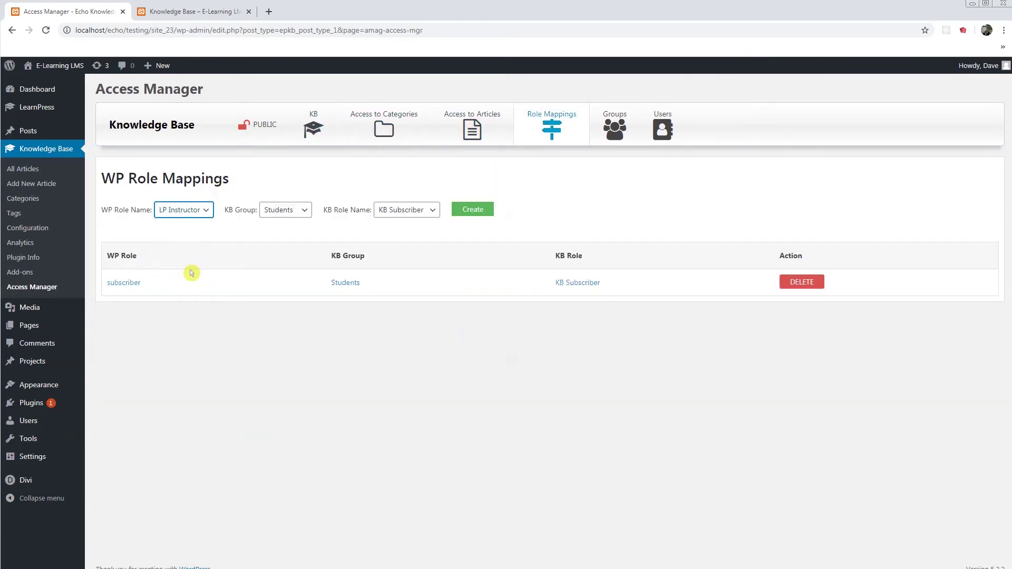
click(277, 210)
click(280, 234)
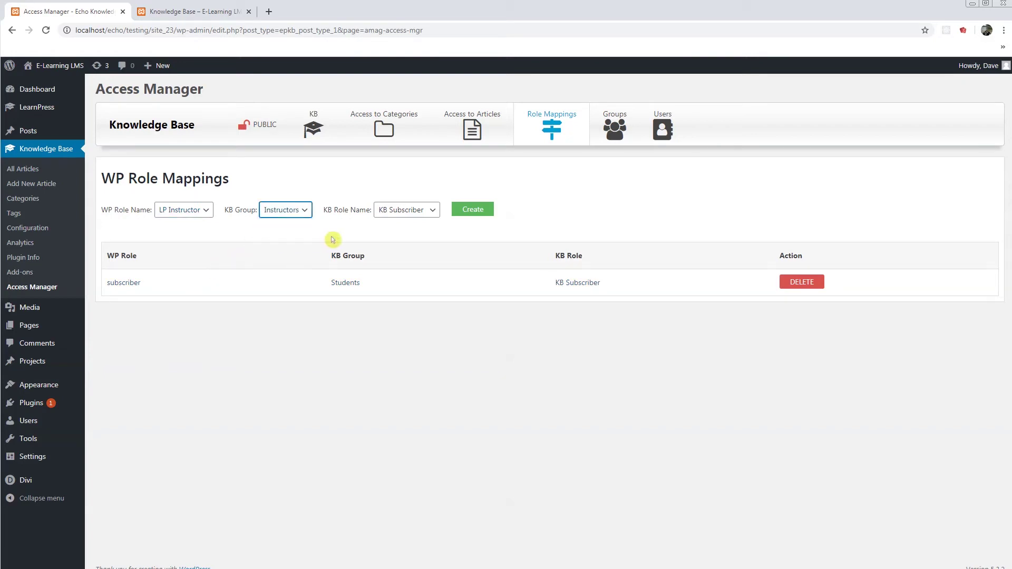
click(405, 210)
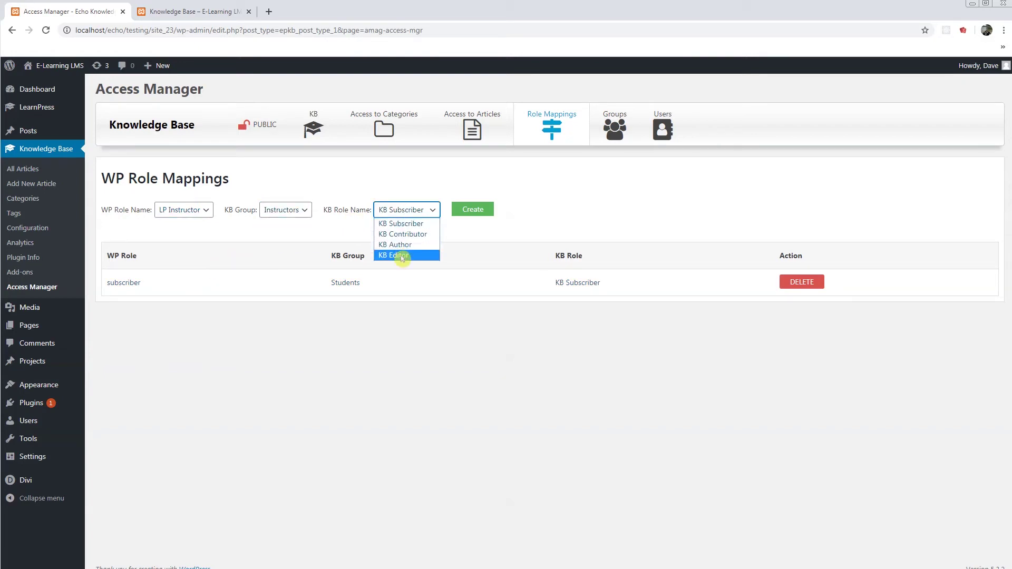
click(402, 256)
click(478, 210)
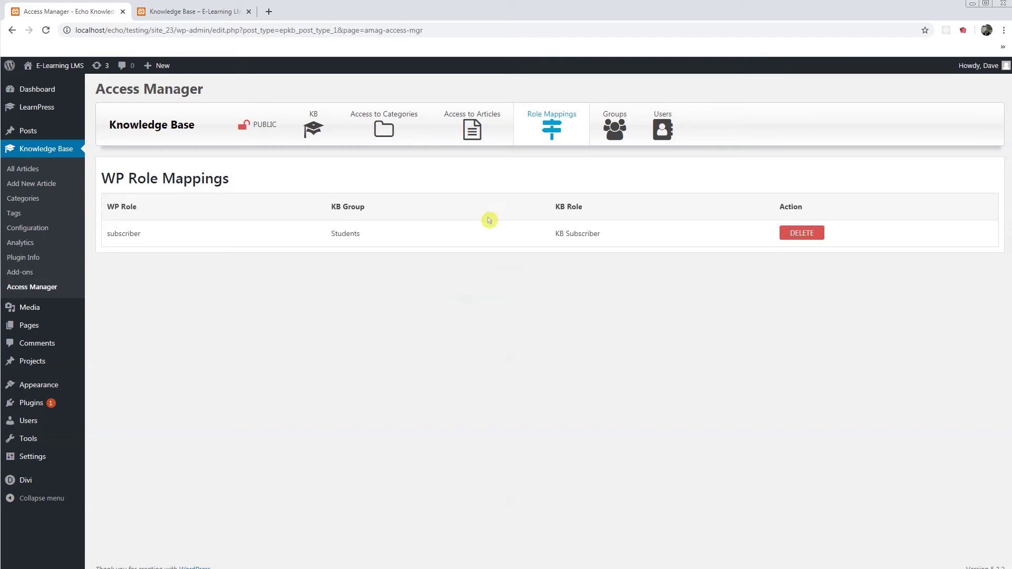
Step: Grant the Instructors group Full Access to the Math, Instructors Only and Science categories, and save
click(385, 132)
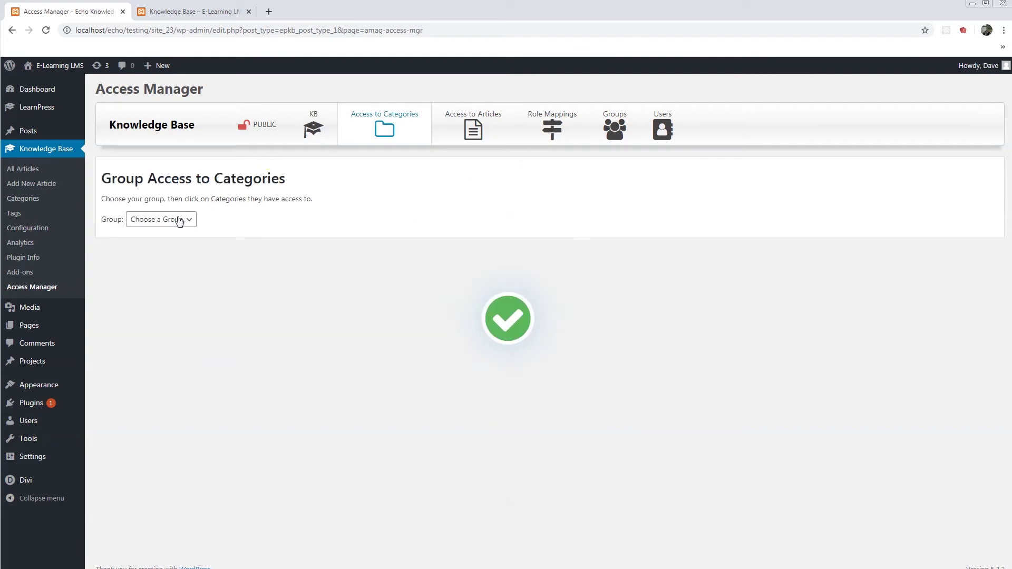
click(179, 220)
click(153, 264)
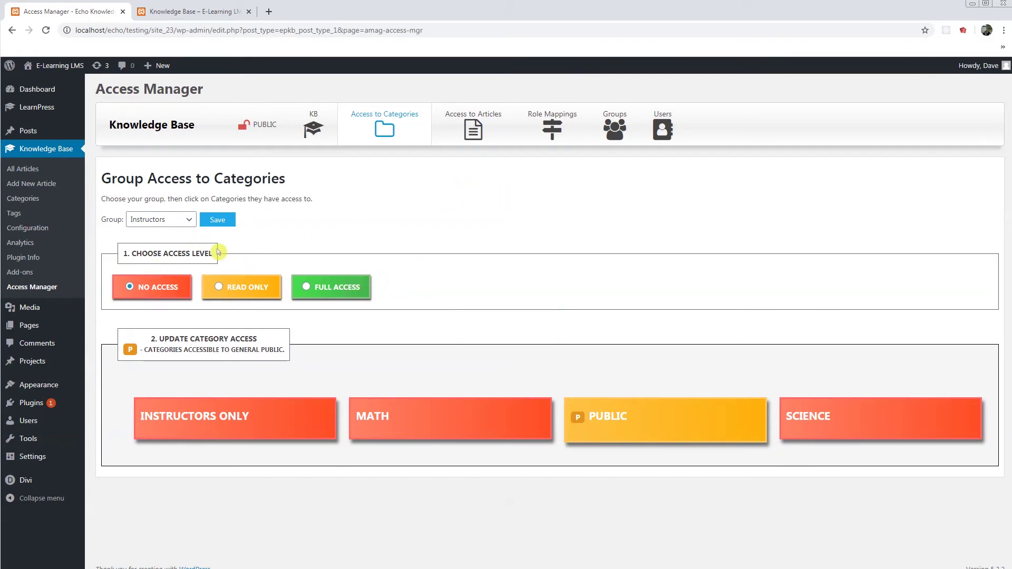
click(325, 290)
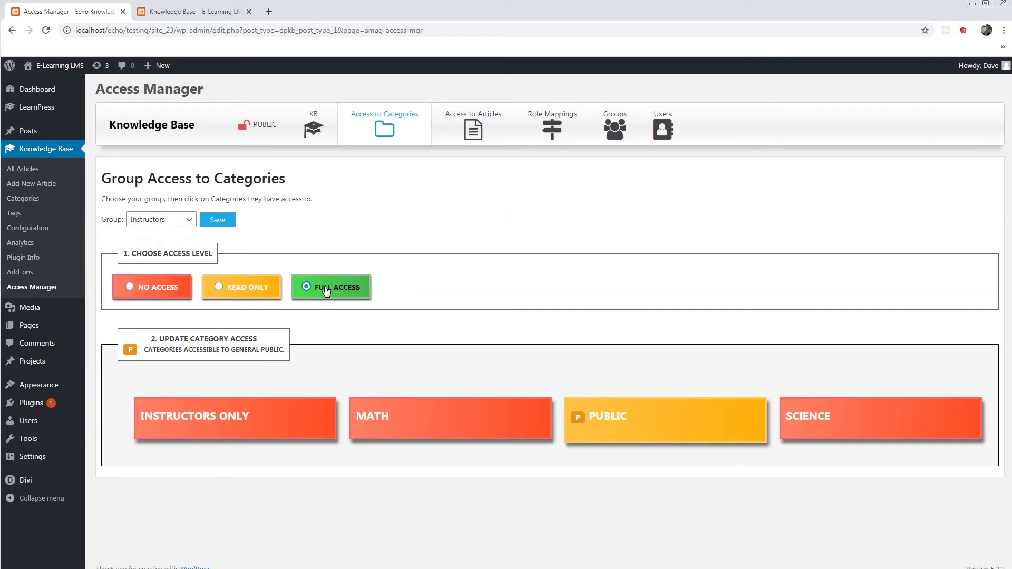
click(375, 421)
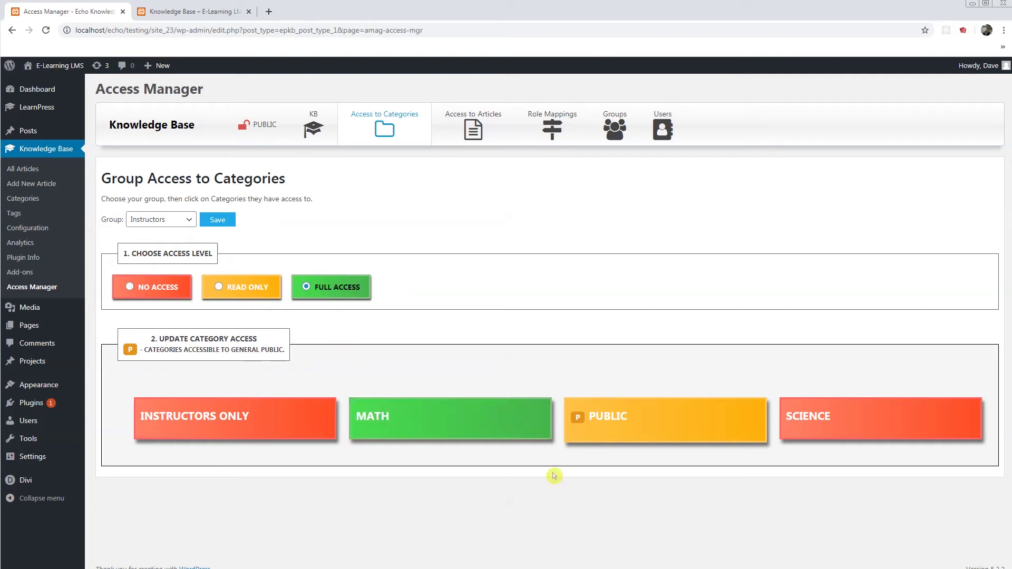
click(230, 418)
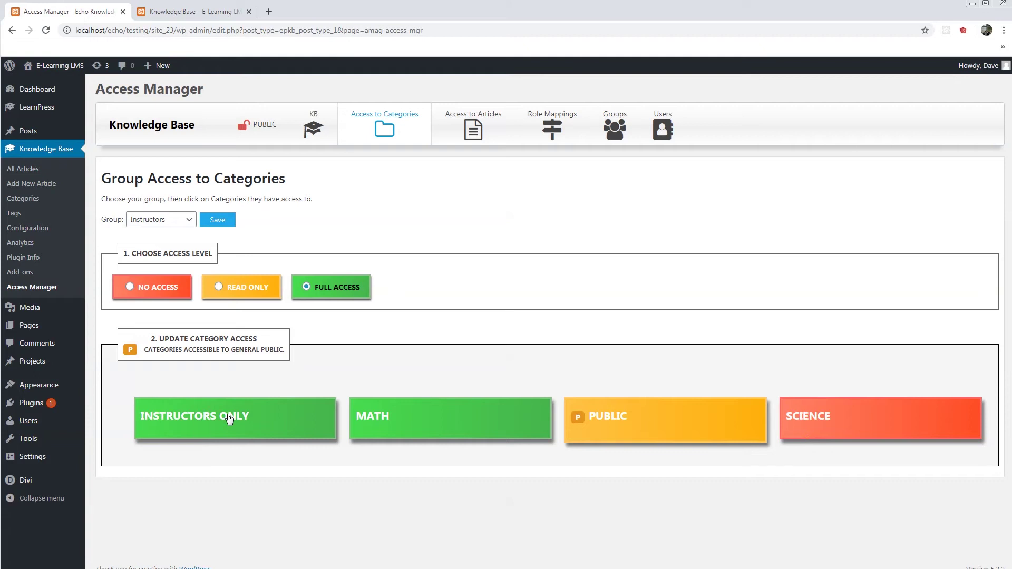
click(825, 424)
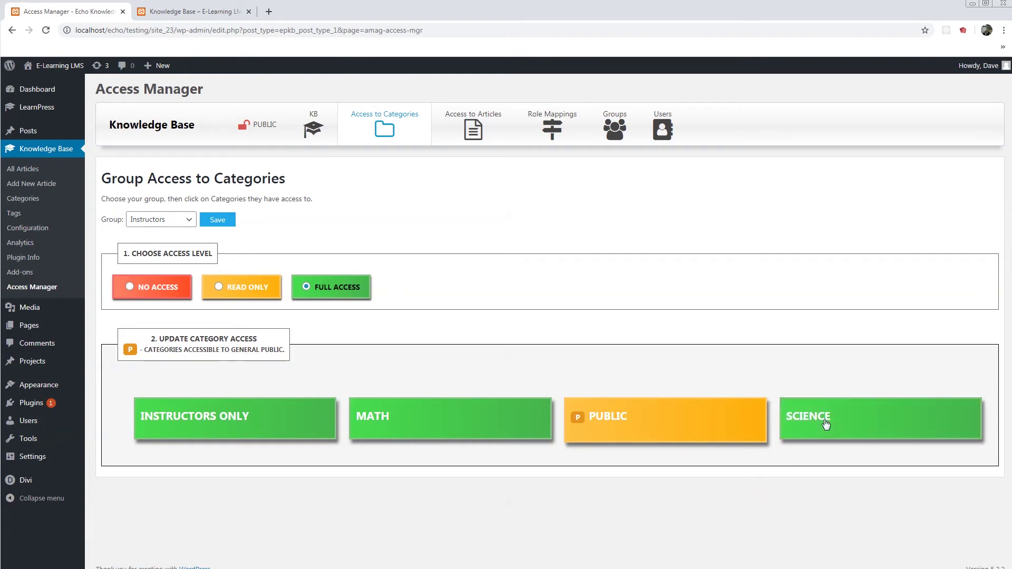
click(218, 220)
Step: Copy the LP Instructor's username from the All Users list
mouse_move(29, 422)
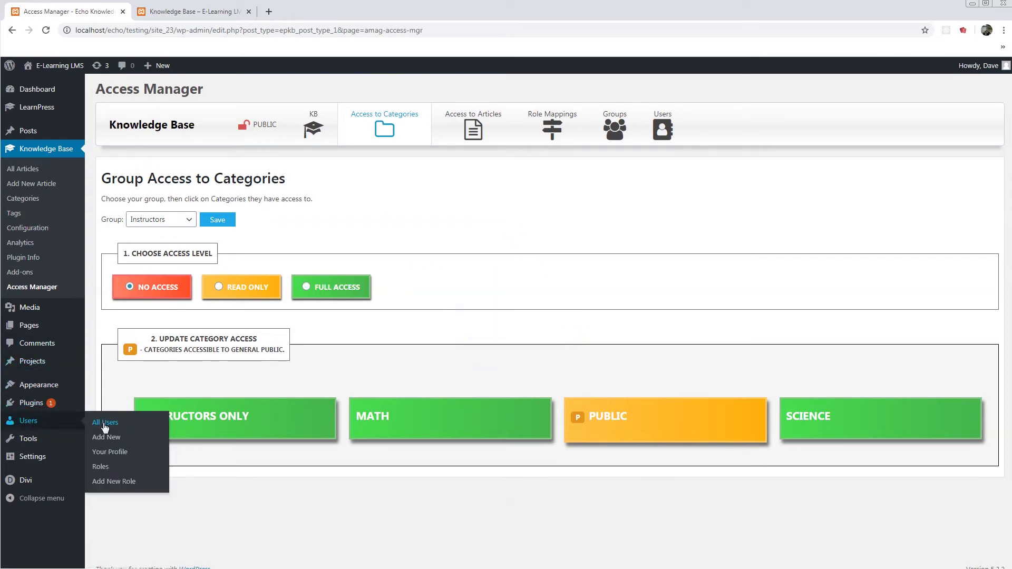
click(104, 424)
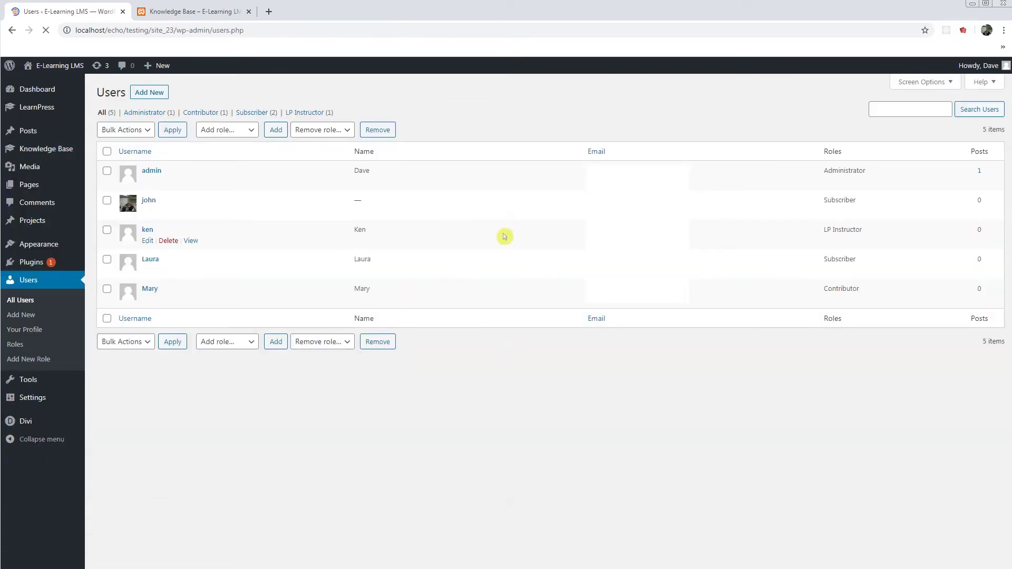
double_click(148, 230)
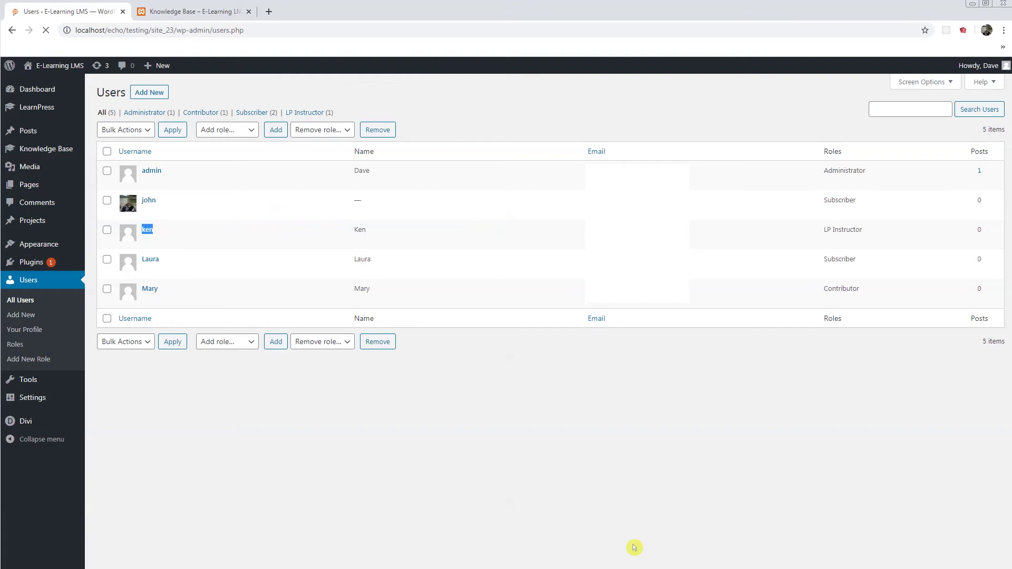
Step: In the private window, log in at /wp-admin with the instructor's username and password
key(alt+Tab)
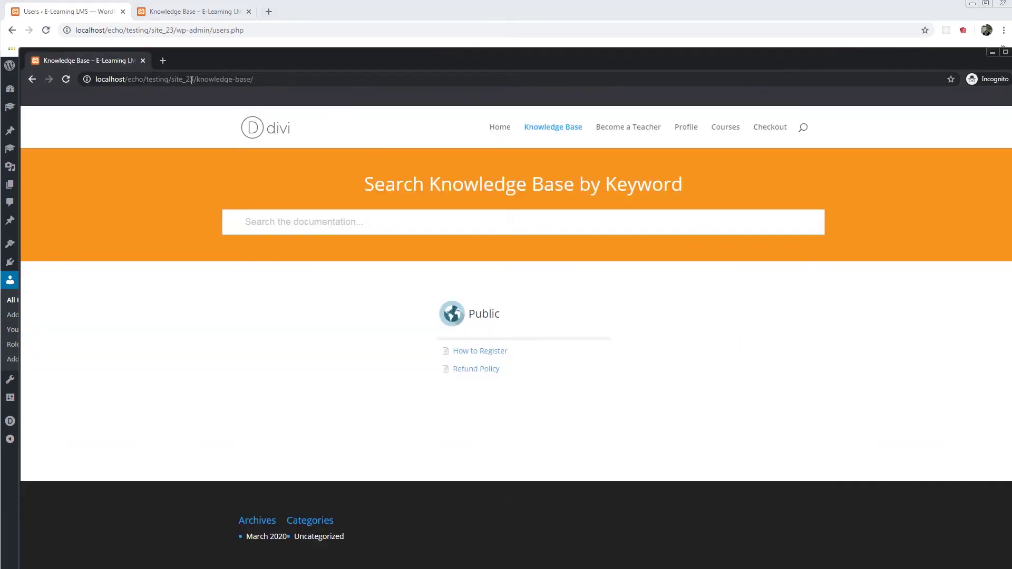
drag(197, 79, 362, 86)
text(wp)
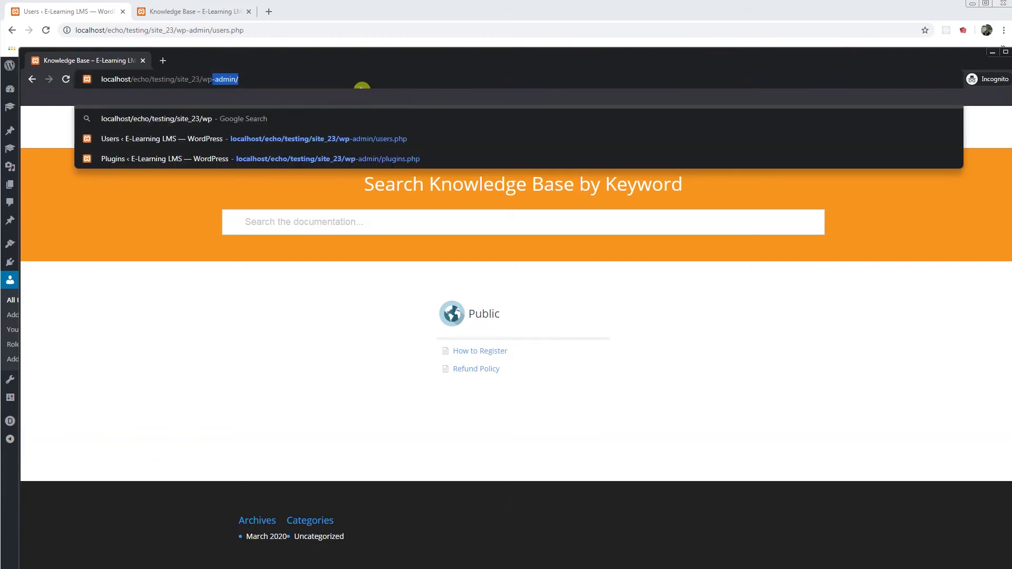
key(Return)
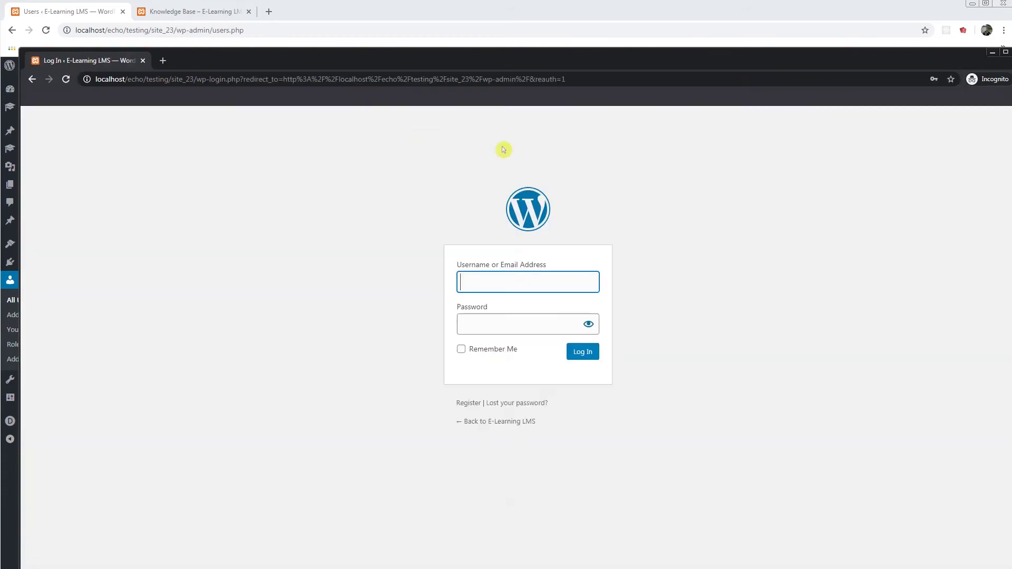
text(ken)
click(499, 327)
text(1234)
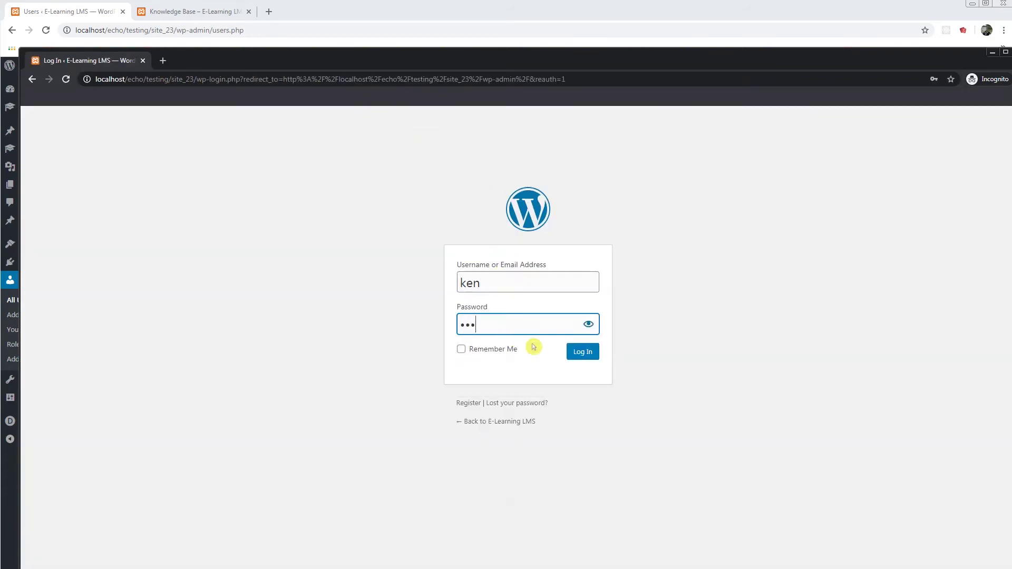
click(580, 353)
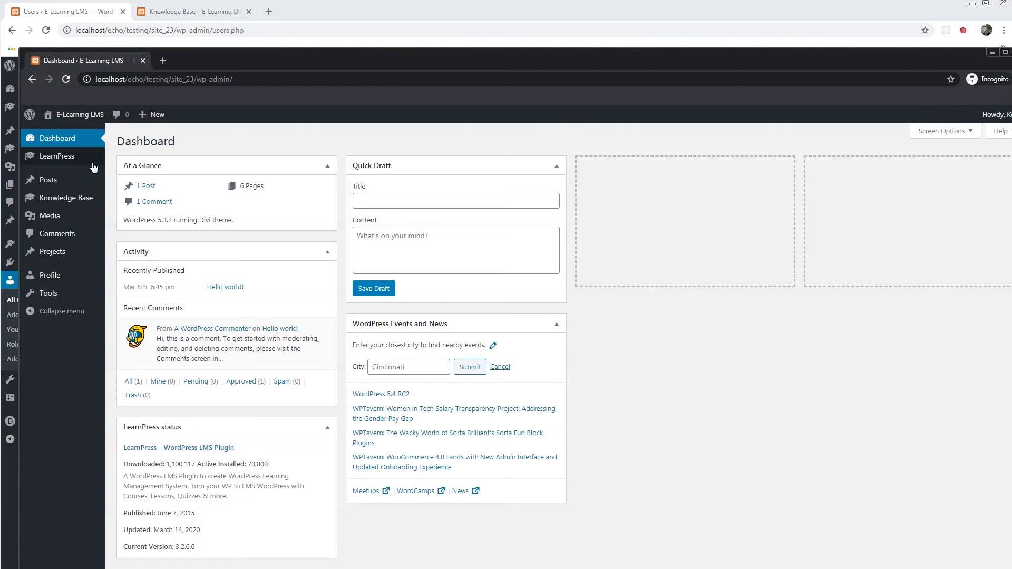
Step: As the instructor, view the Knowledge Base categories list, then the site's front-end Knowledge Base page
mouse_move(79, 210)
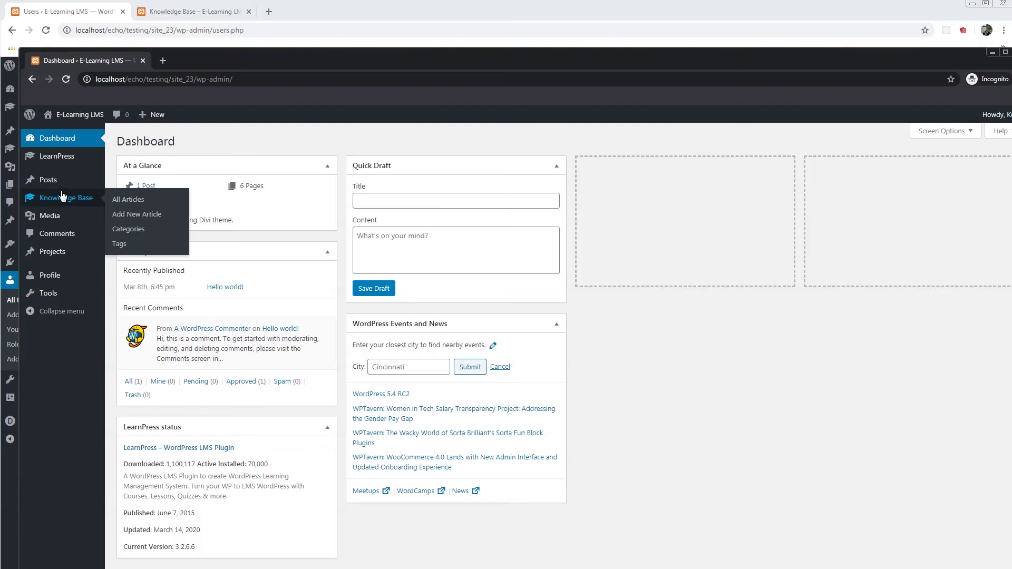
mouse_move(64, 205)
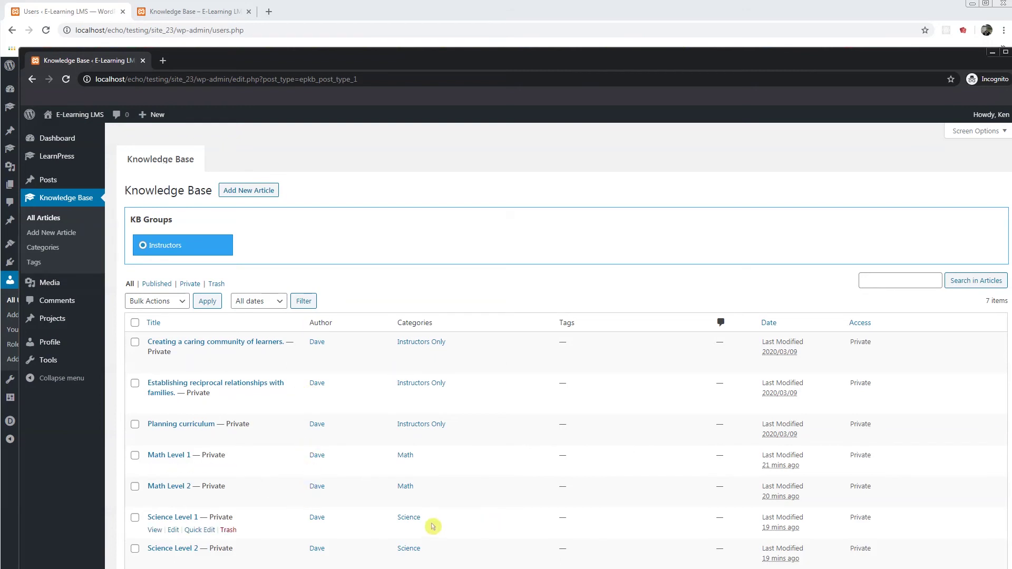
click(52, 250)
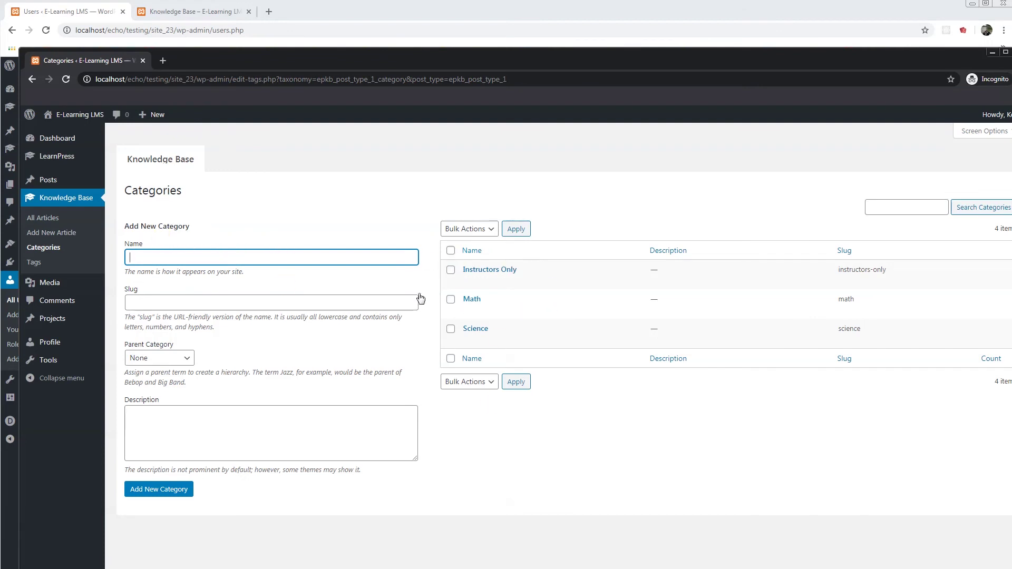
mouse_move(74, 114)
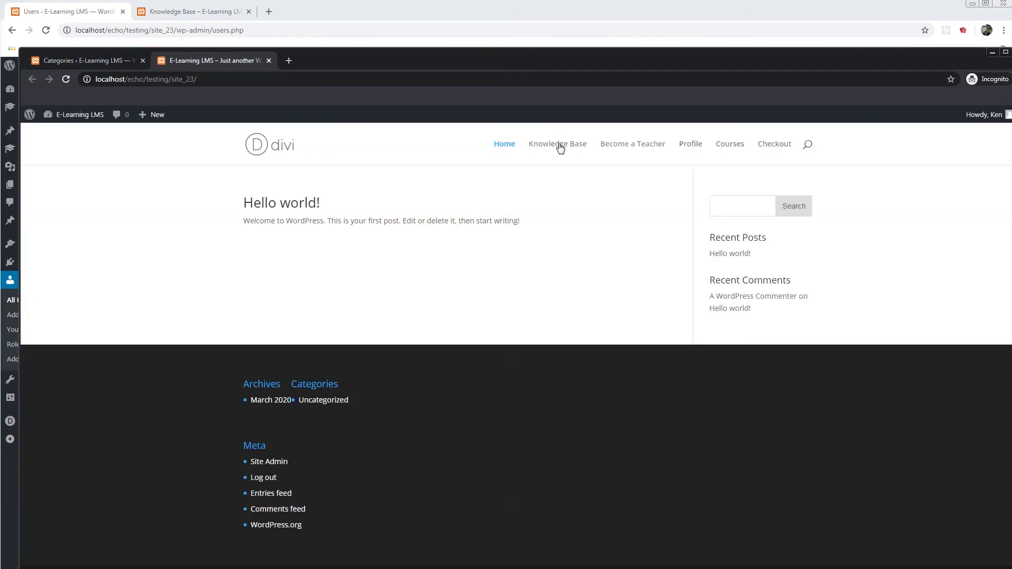
click(560, 148)
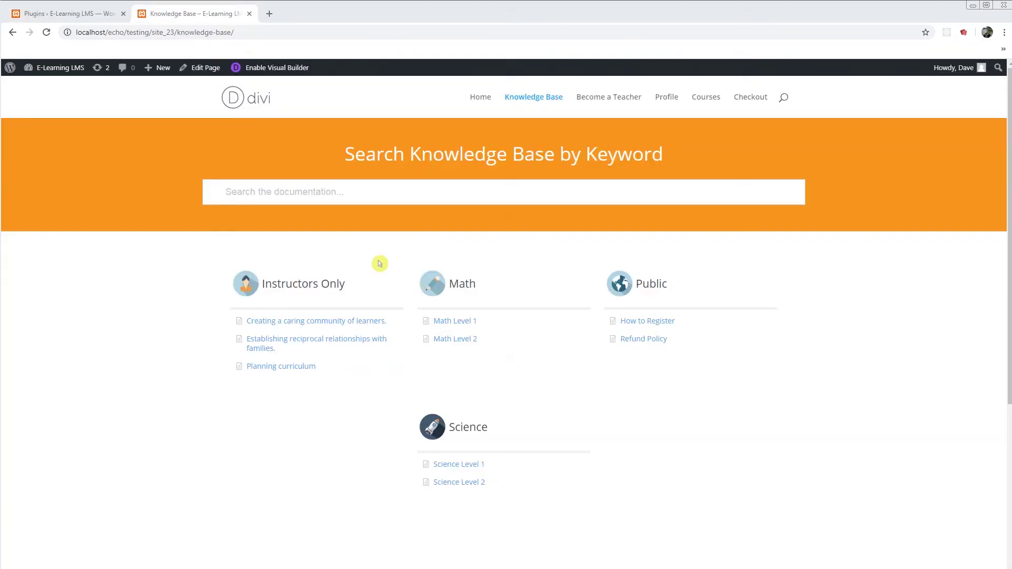
Step: Return to the admin Plugins page and go to Knowledge Base > Access Manager
click(84, 15)
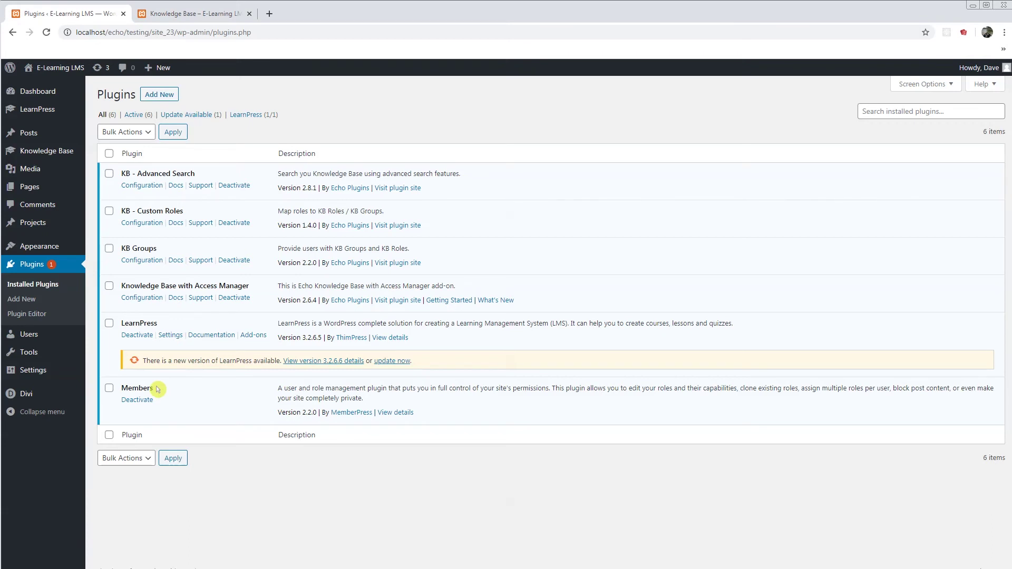
mouse_move(31, 335)
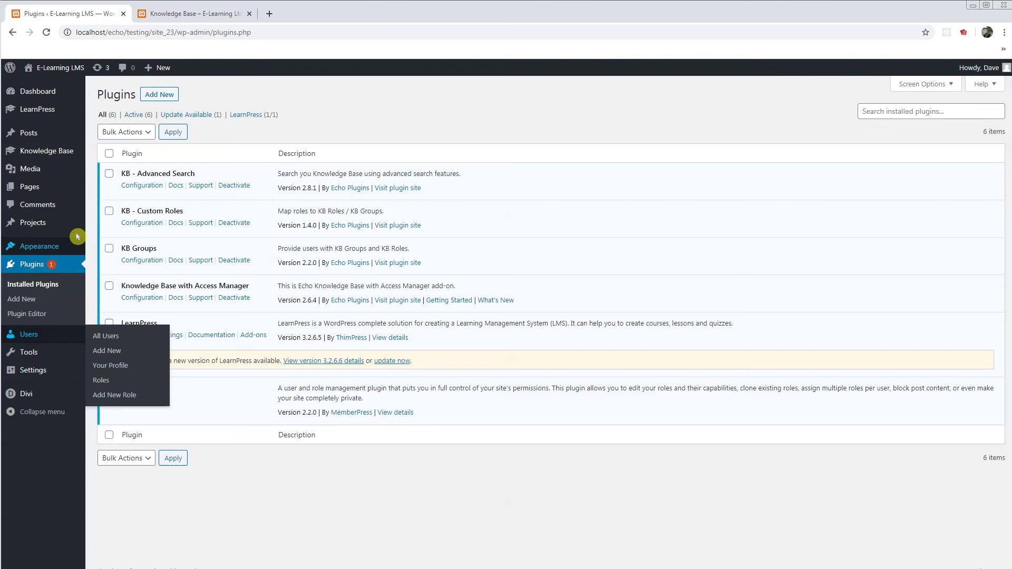
mouse_move(57, 155)
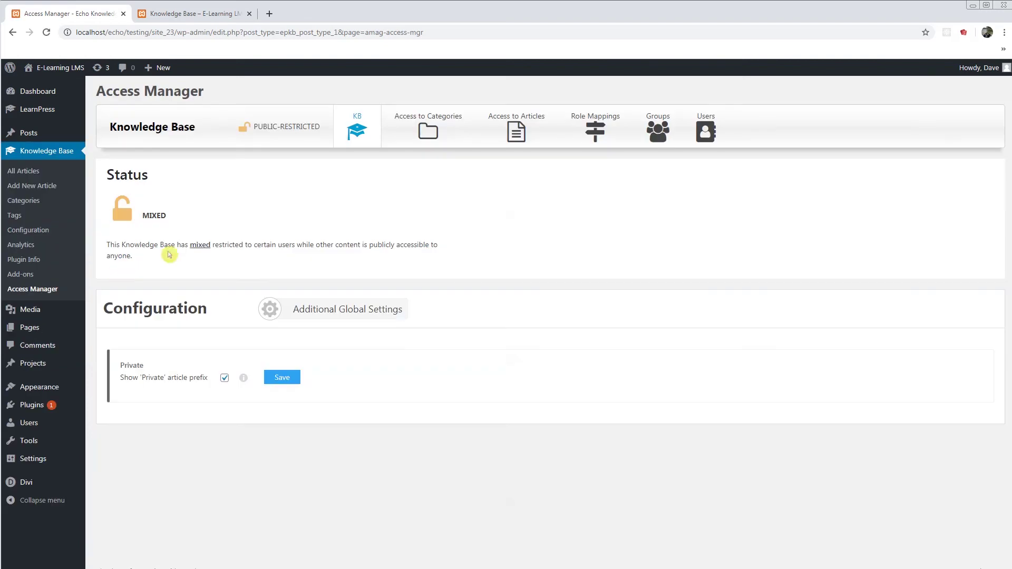
Step: Review the Role Mappings and the WP Role Name list, then move to the Groups view
click(594, 149)
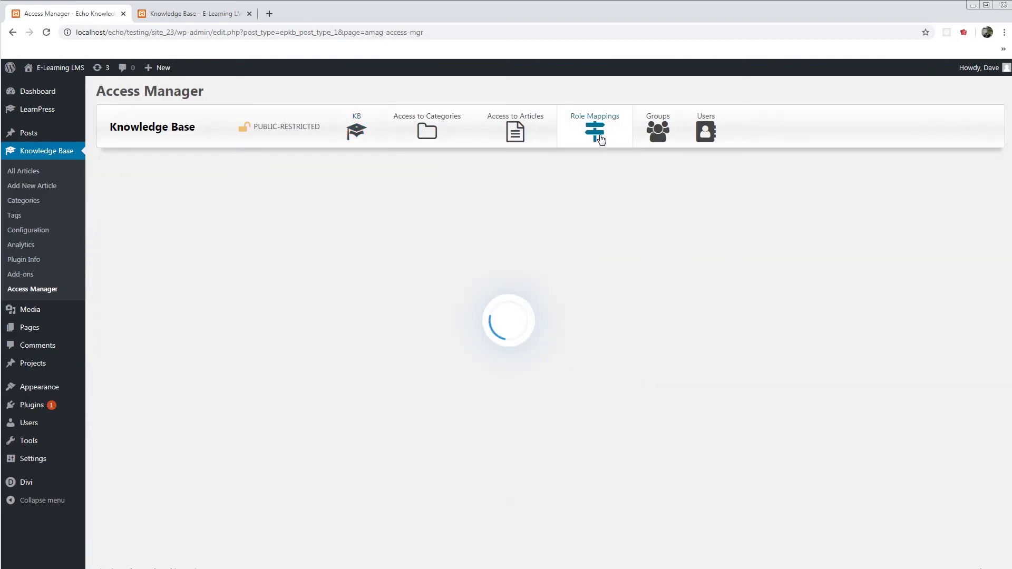
click(190, 214)
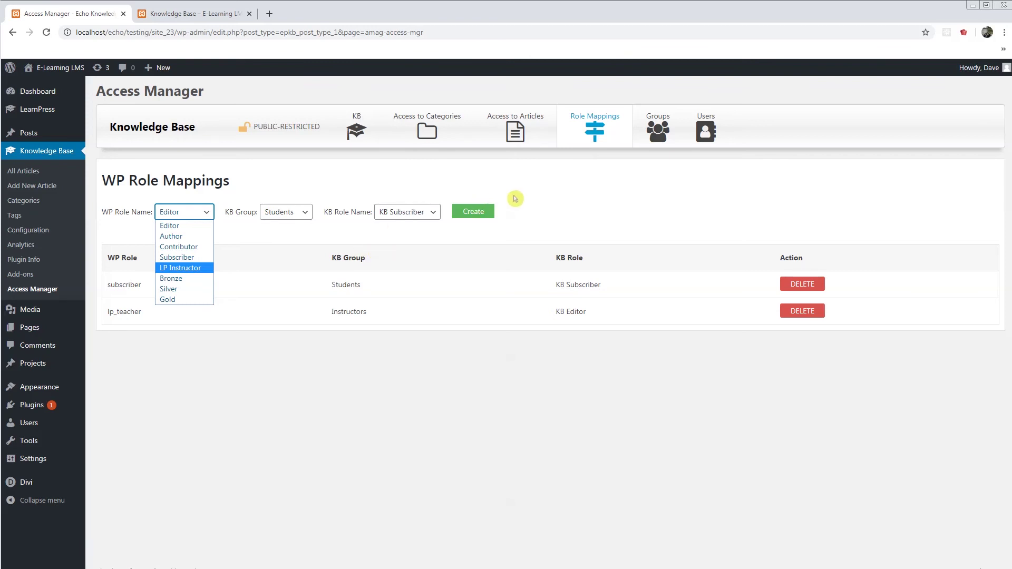
click(656, 132)
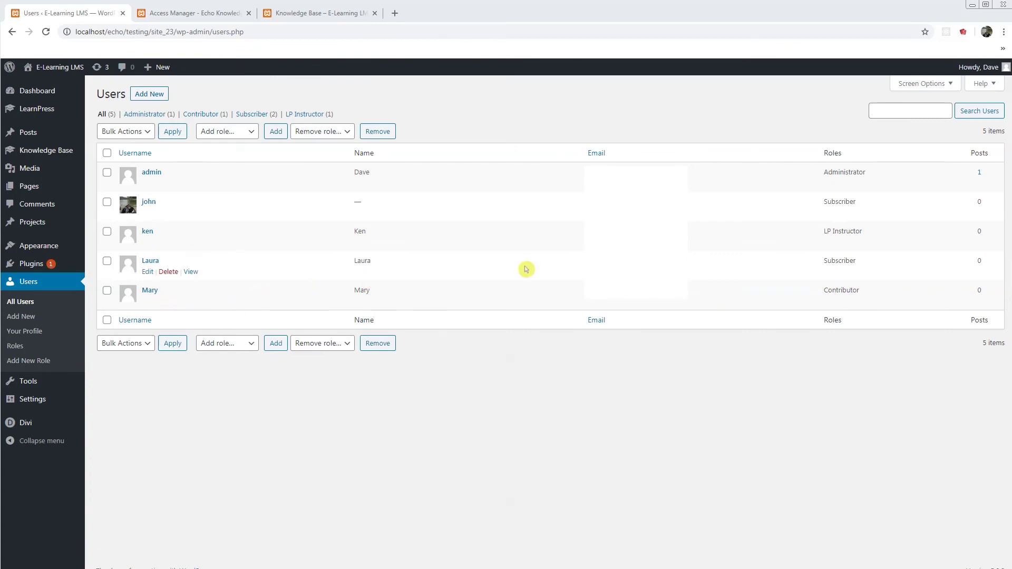
Step: In Access Manager Users, pick the Instructors group and list its KB Editors
mouse_move(24, 109)
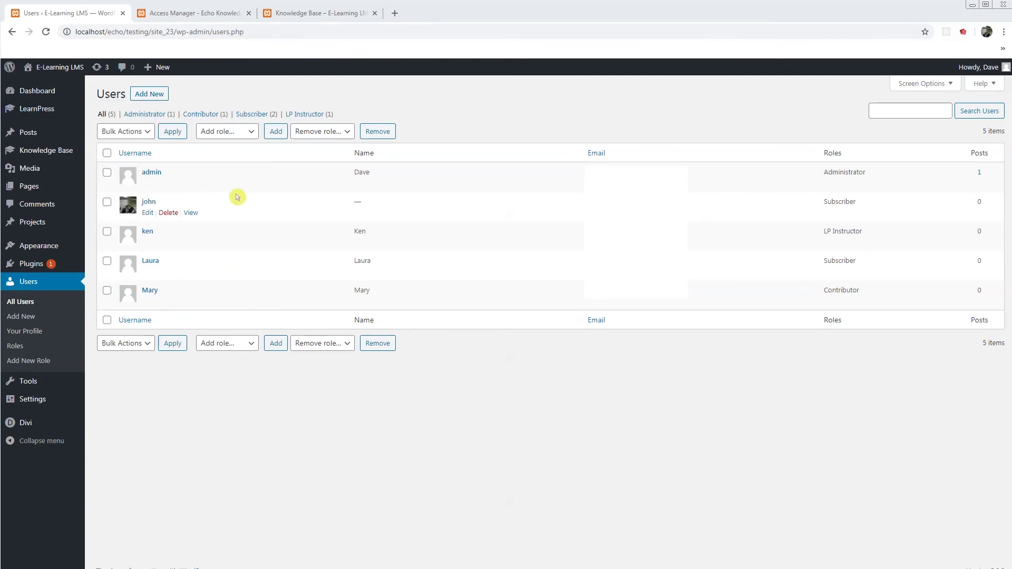
click(190, 14)
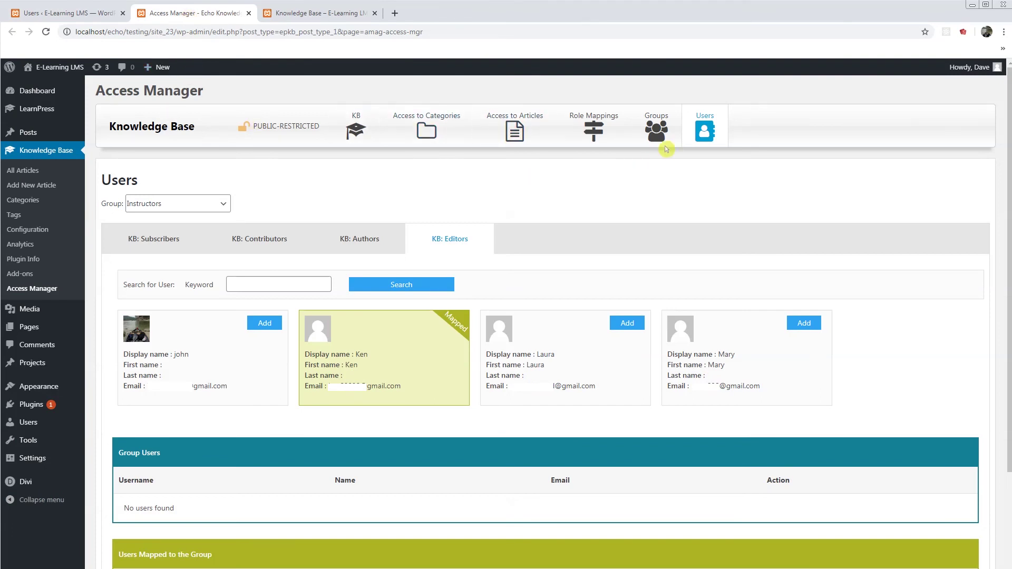
click(718, 137)
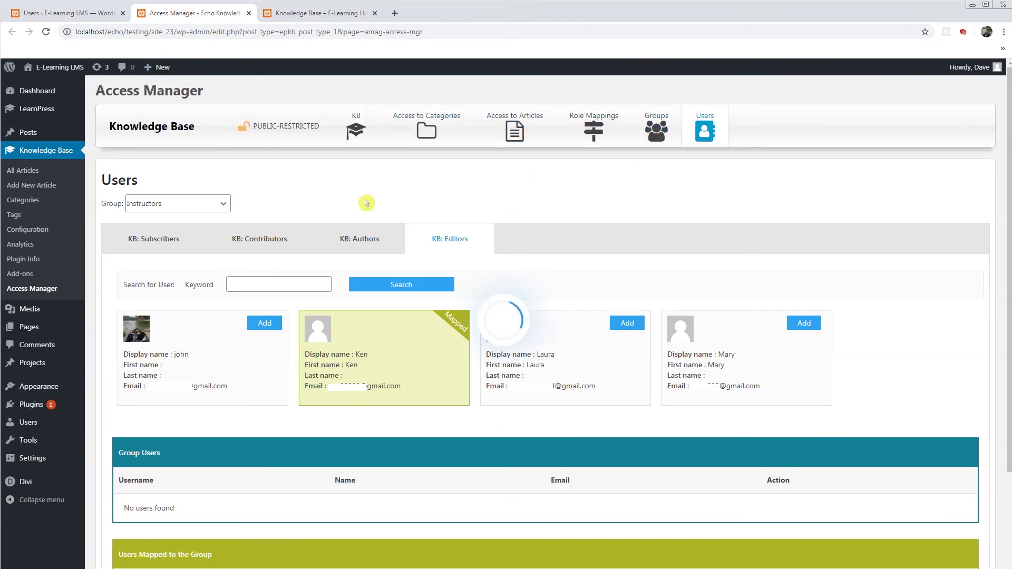
click(178, 204)
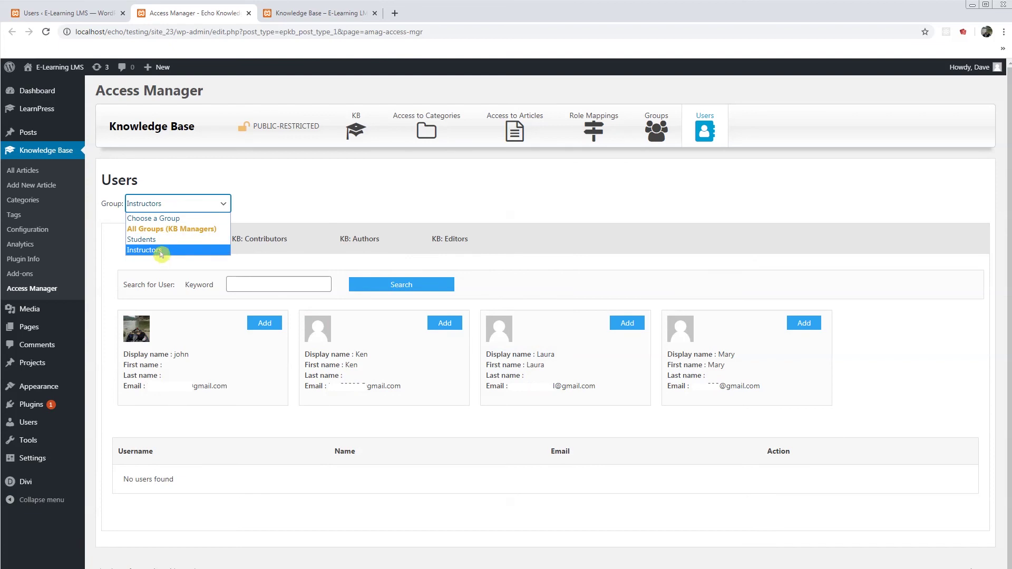
click(162, 253)
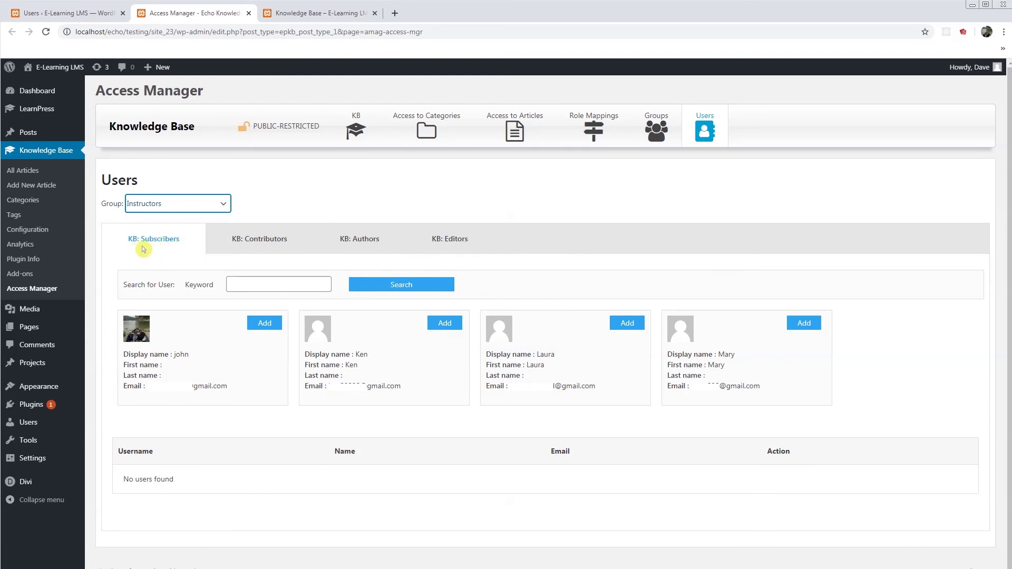
click(451, 243)
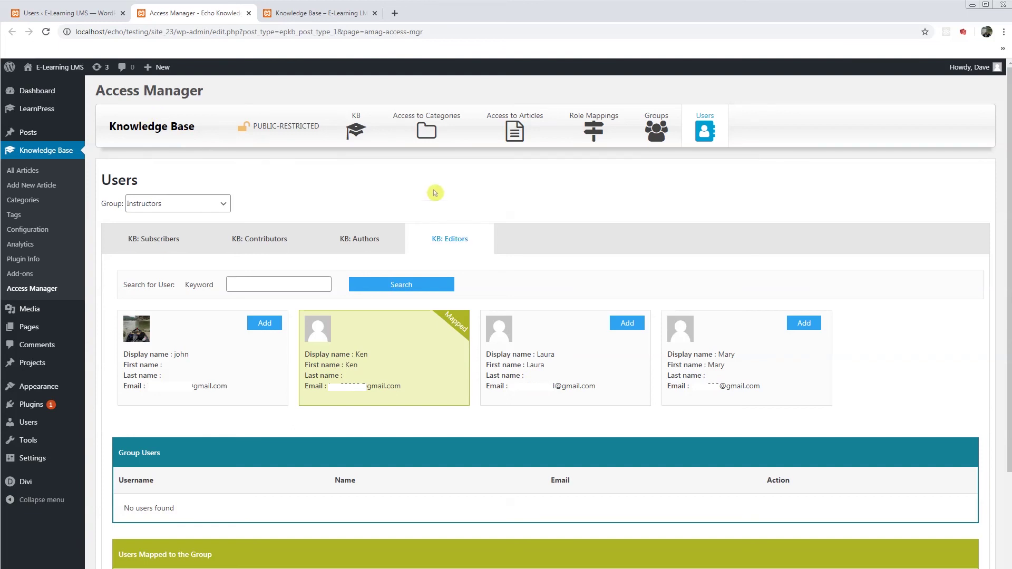
click(803, 324)
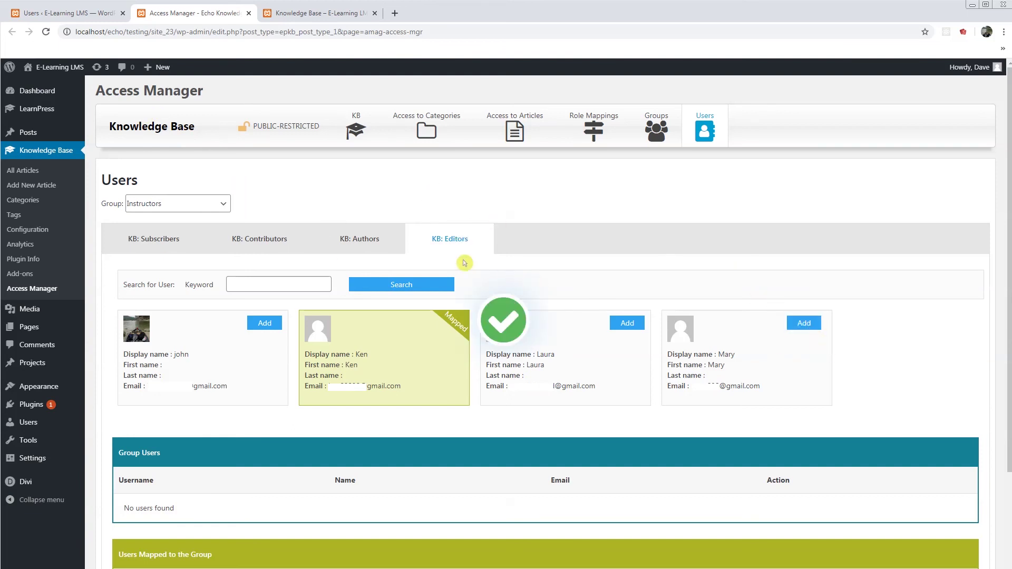
click(458, 240)
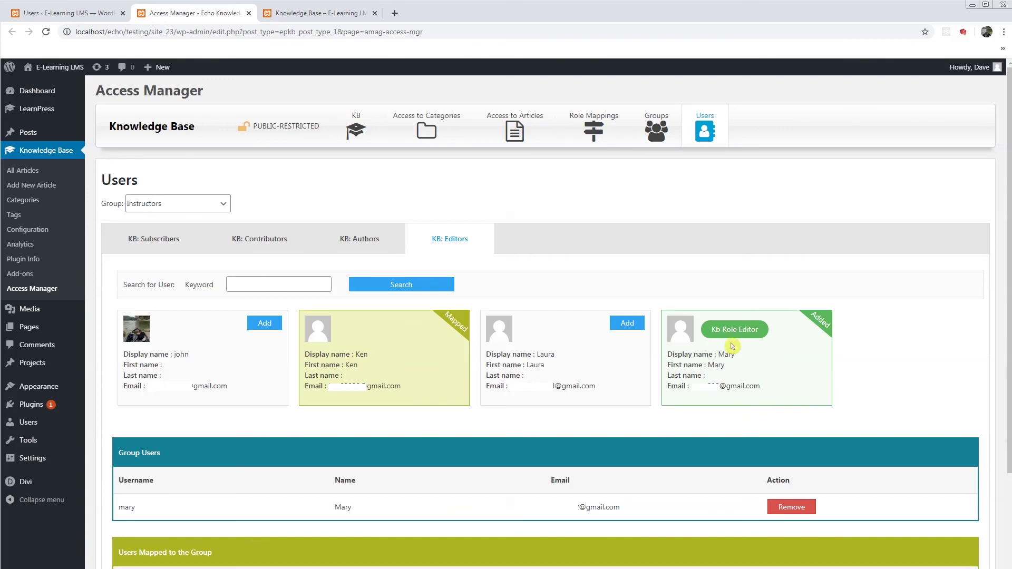
click(790, 510)
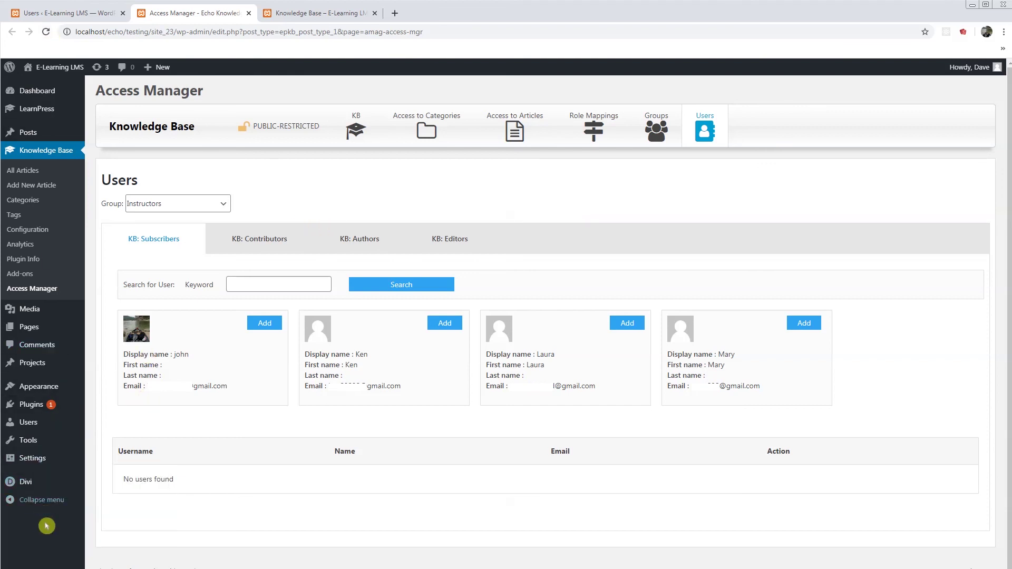
Step: Select All Groups (KB Managers) and add the user as a KB Manager
click(179, 208)
click(178, 230)
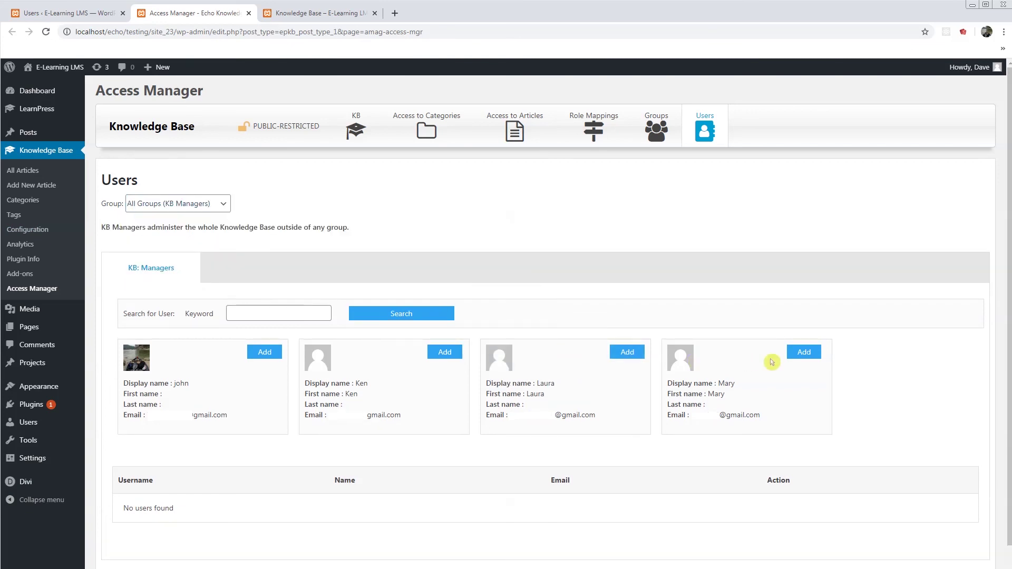
click(808, 356)
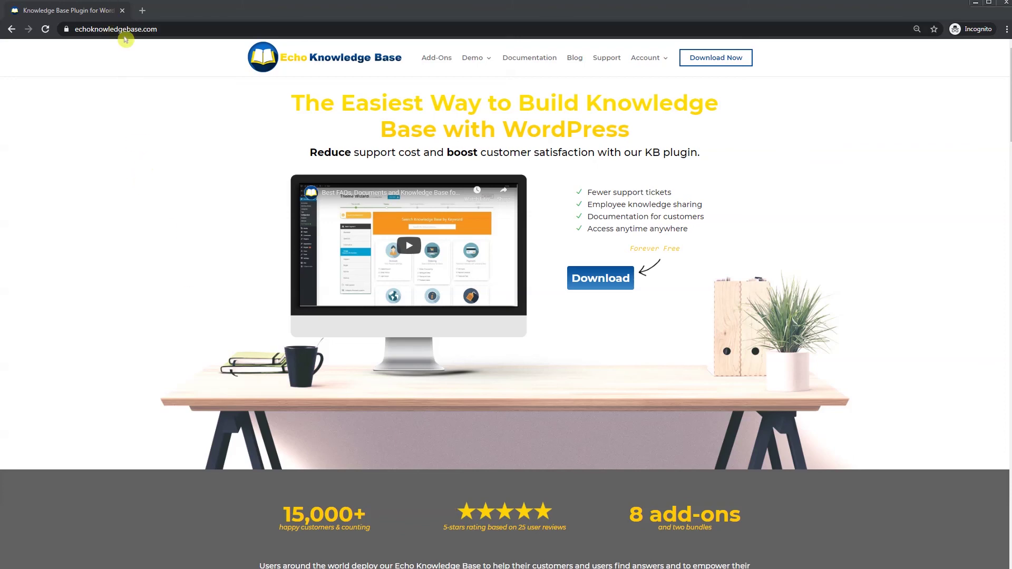
Step: Go to the Add-Ons page and scroll down to the Access Manager add-on cards
click(444, 66)
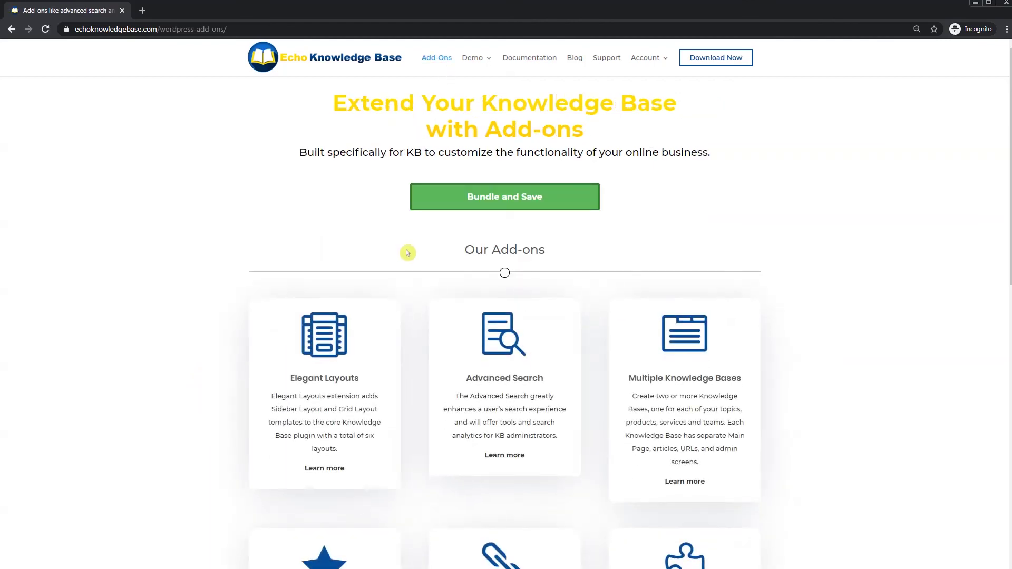
scroll(777, 308, down, 8)
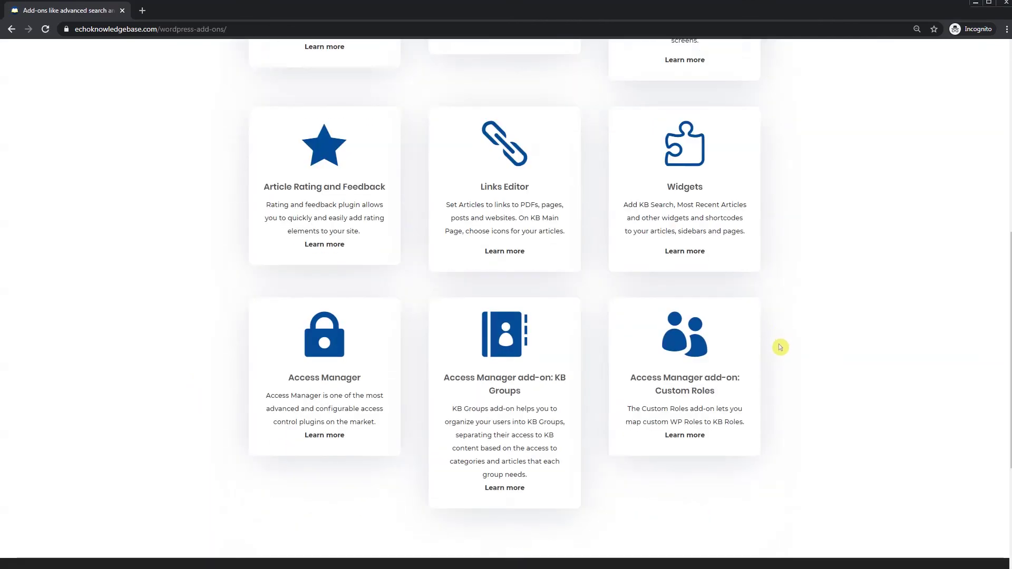